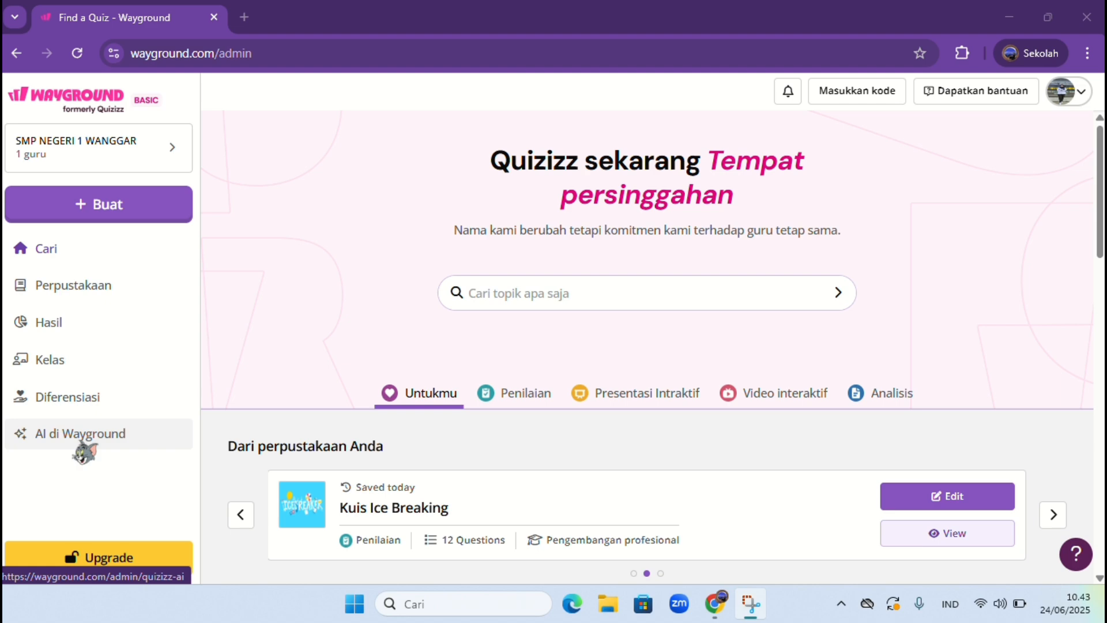
Open the Wayground AI generator for creating questions from a topic, prompt or excerpt
left_click(81, 440)
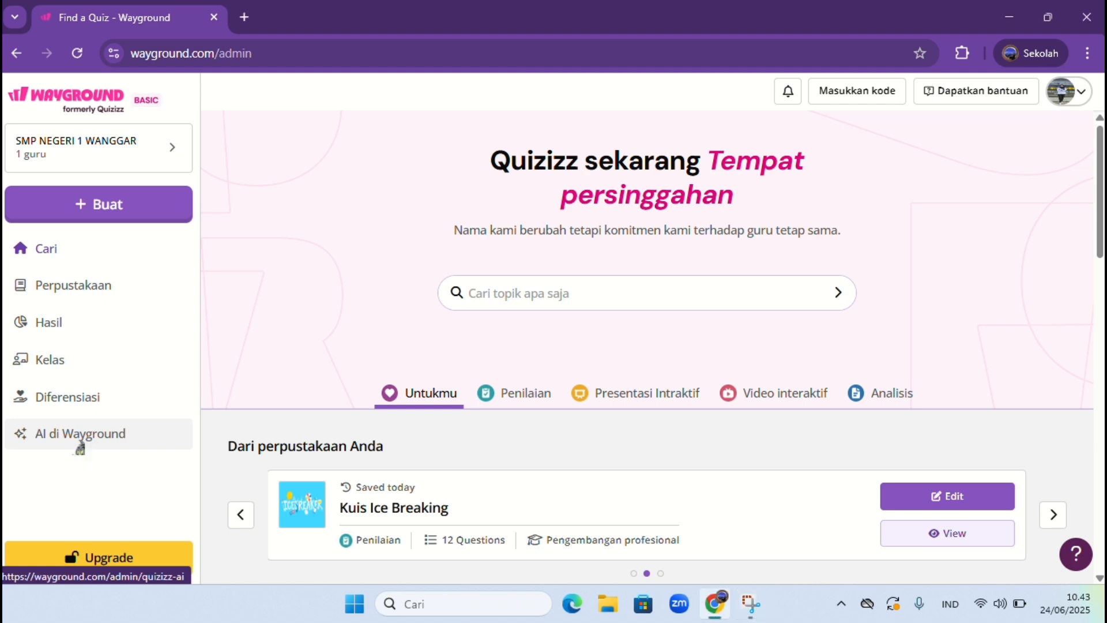
left_click(81, 444)
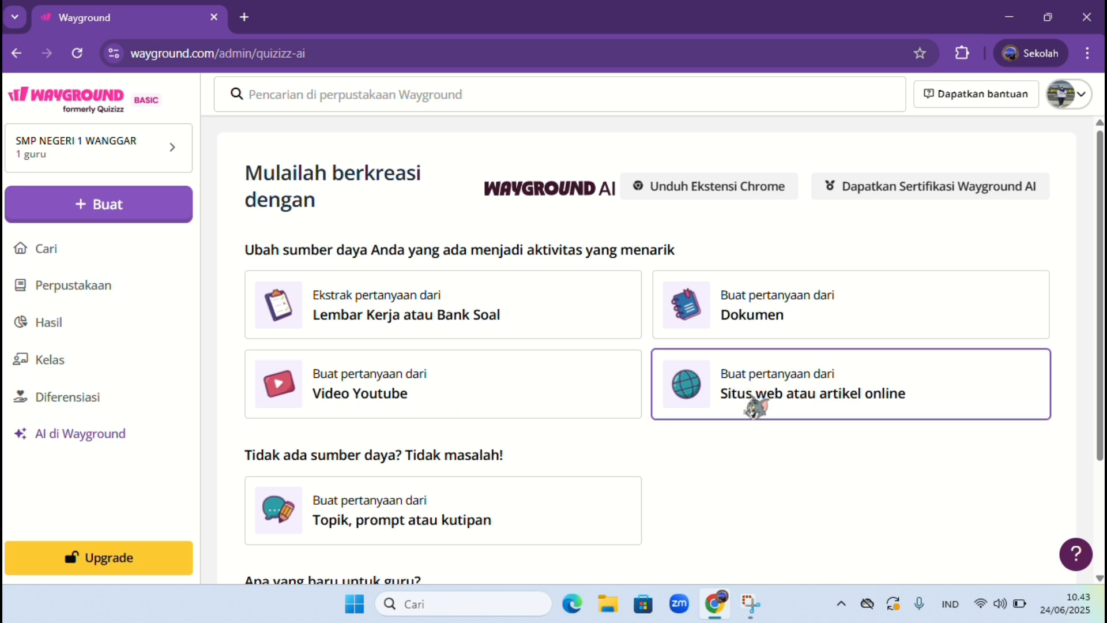
scroll(752, 407, "down", 1)
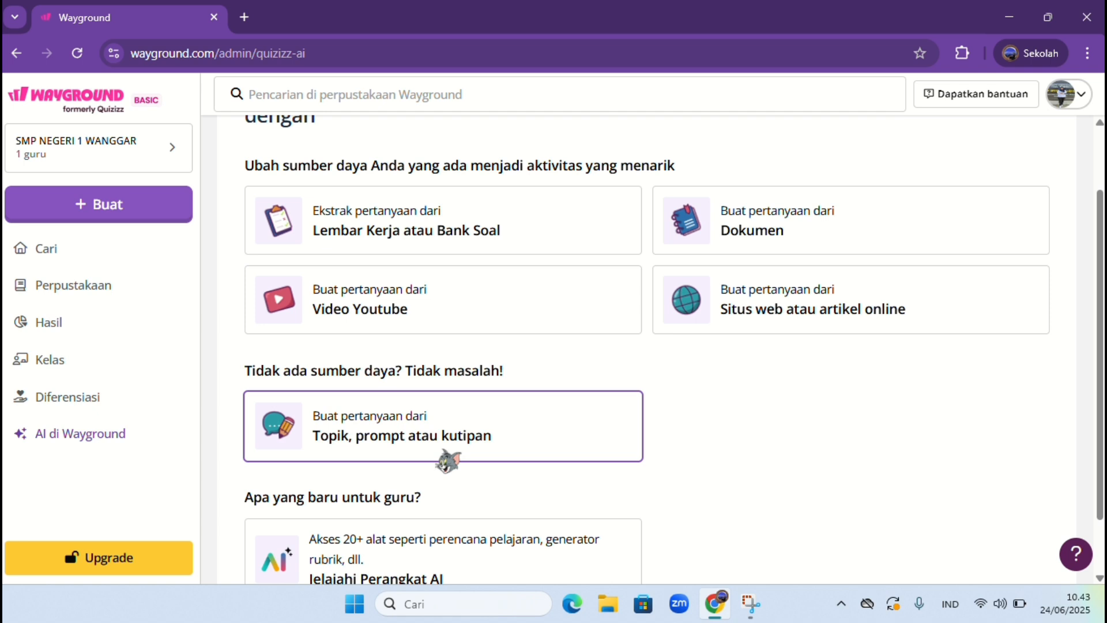
left_click(404, 443)
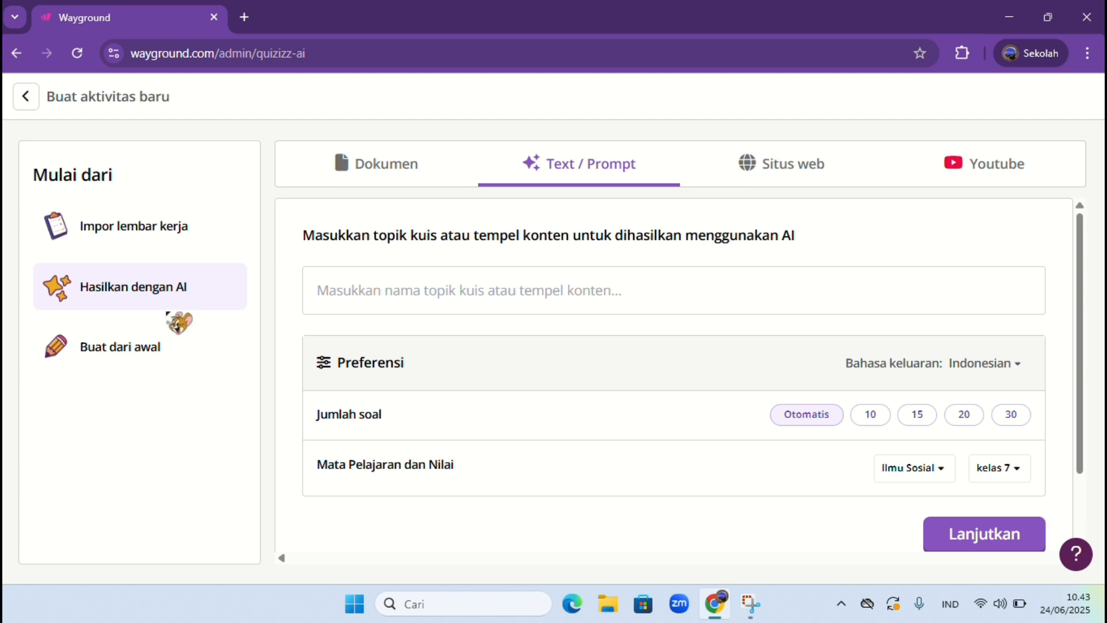
Enter "pengaruh cuaca dan iklim di Negara Indonesia" as the quiz topic
left_click(360, 294)
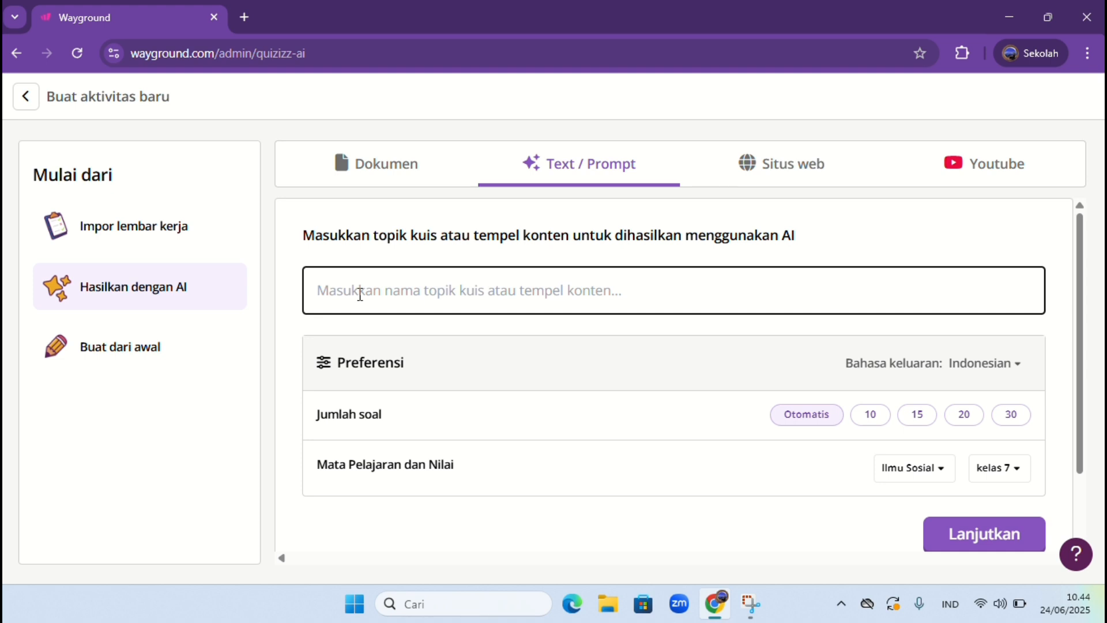
key("Caps_Lock")
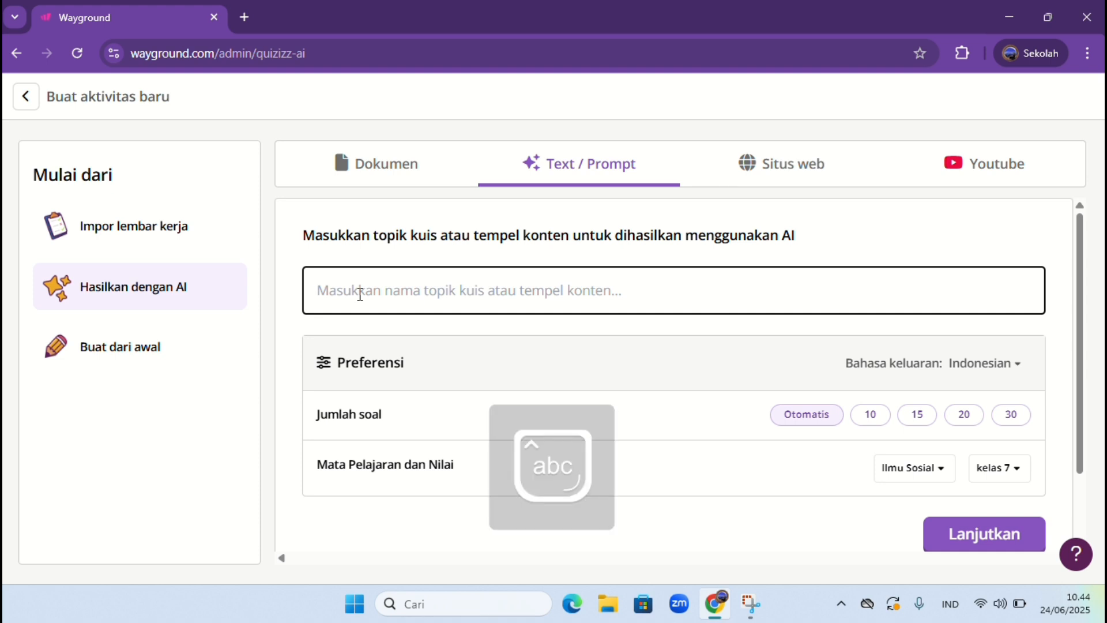
type("pen")
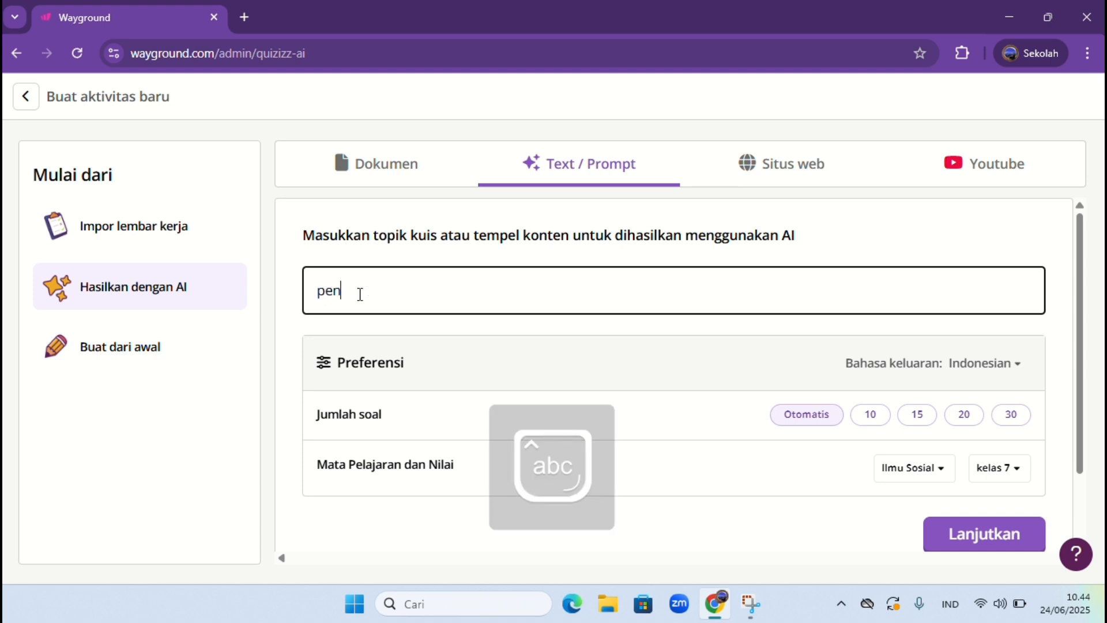
type("garuh ")
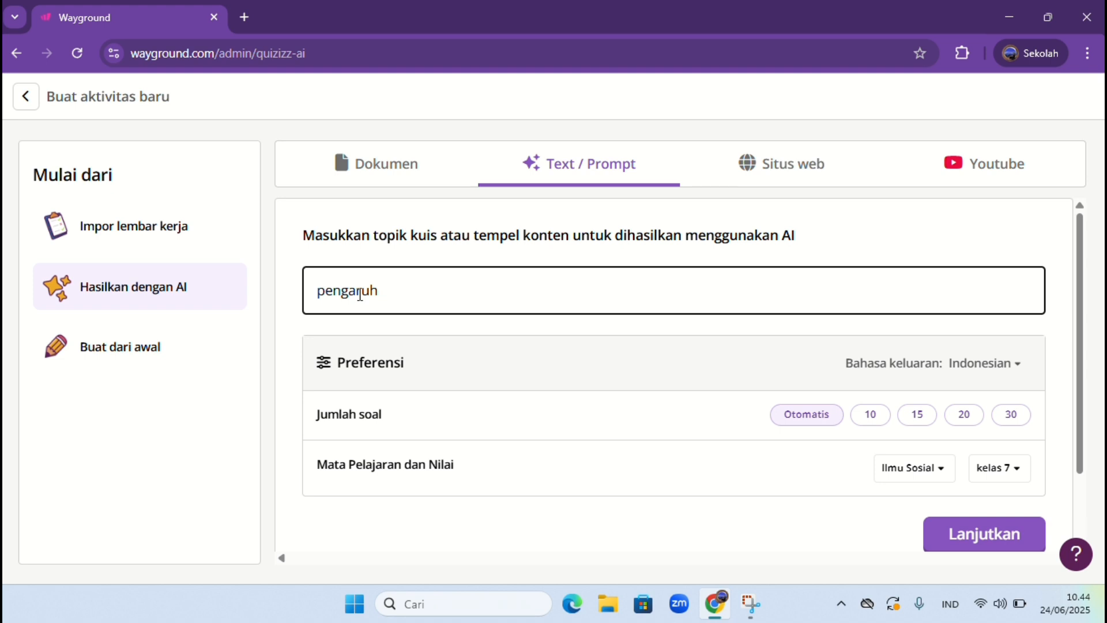
type("cuaca dan ikli")
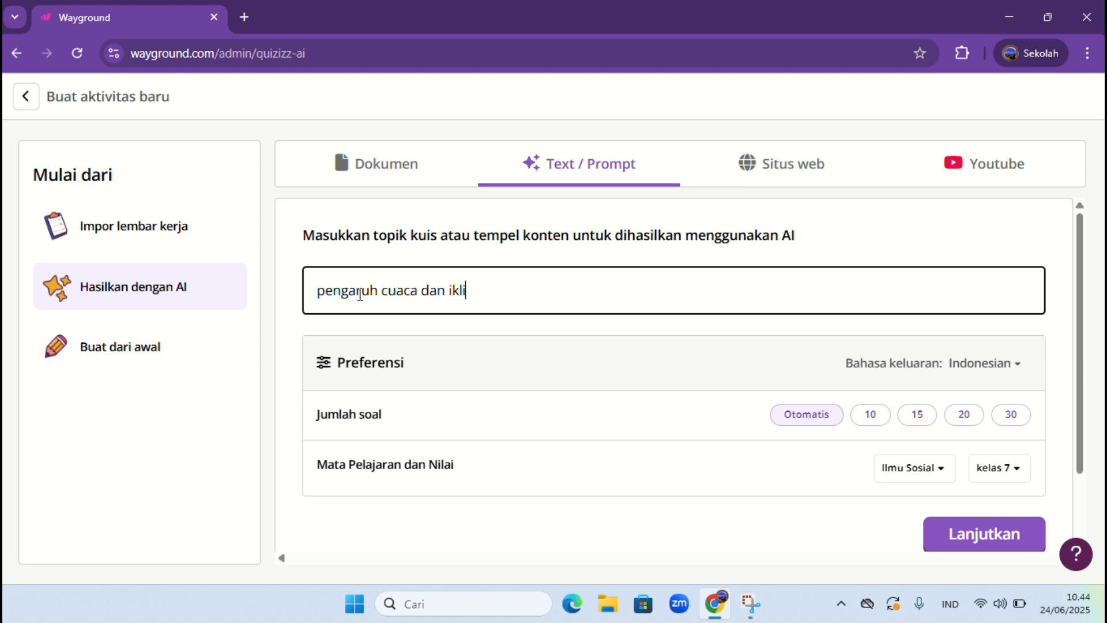
type("n di")
key("BackSpace")
key("BackSpace")
key("BackSpace")
key("BackSpace")
type("m d")
type("u")
key("BackSpace")
type("i Negara ")
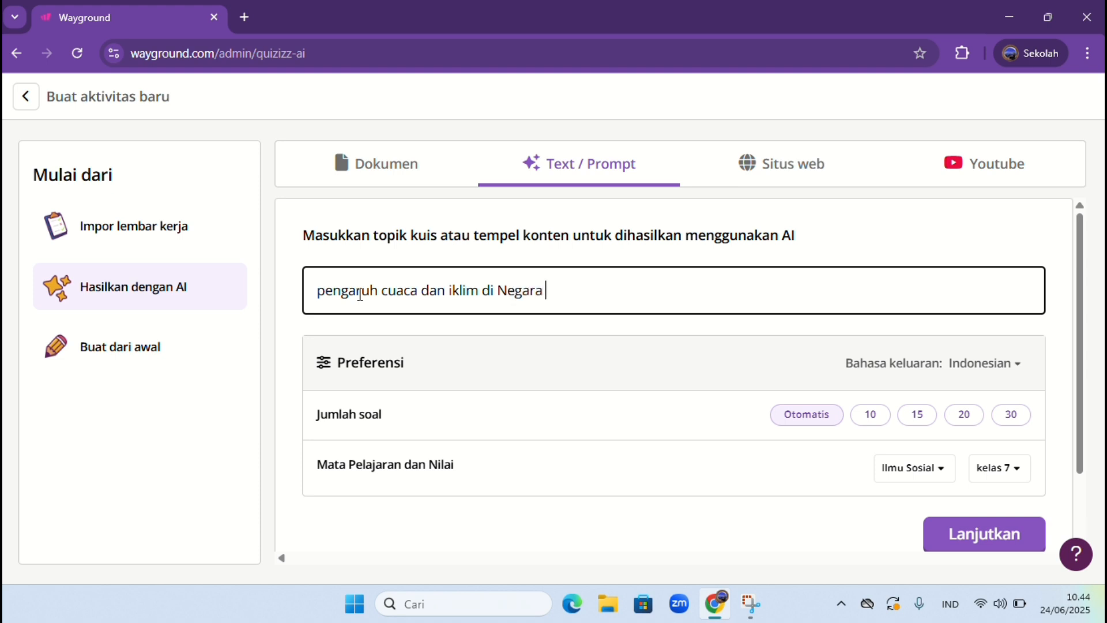
type("Indonesia")
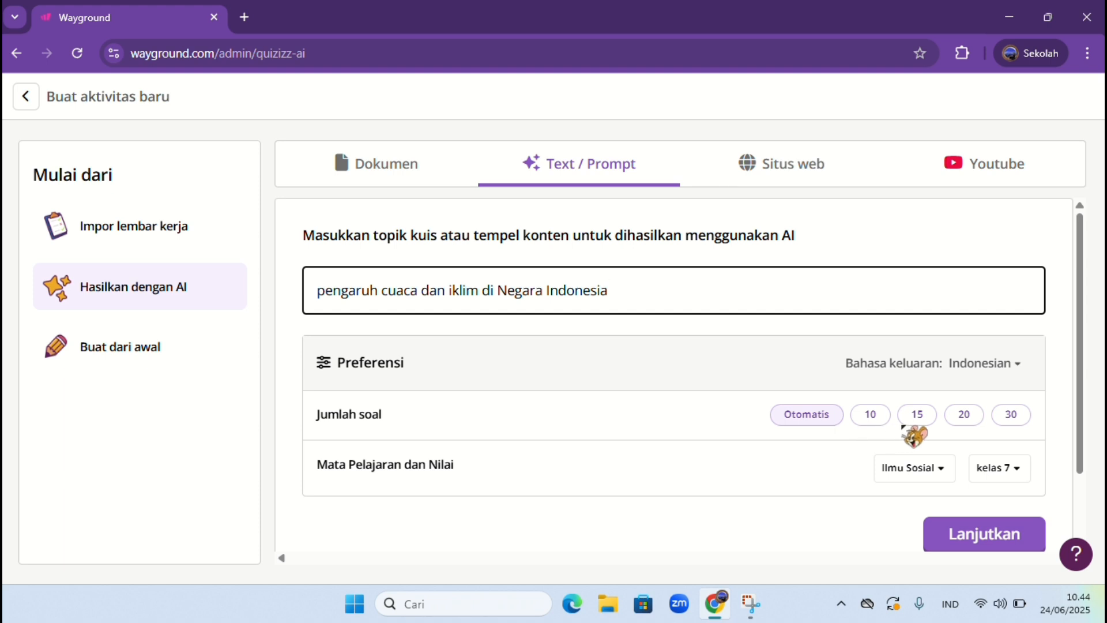
Keep the question count on Otomatis with subject Ilmu Sosial and kelas 7, and continue to the subtopic selection
left_click(803, 419)
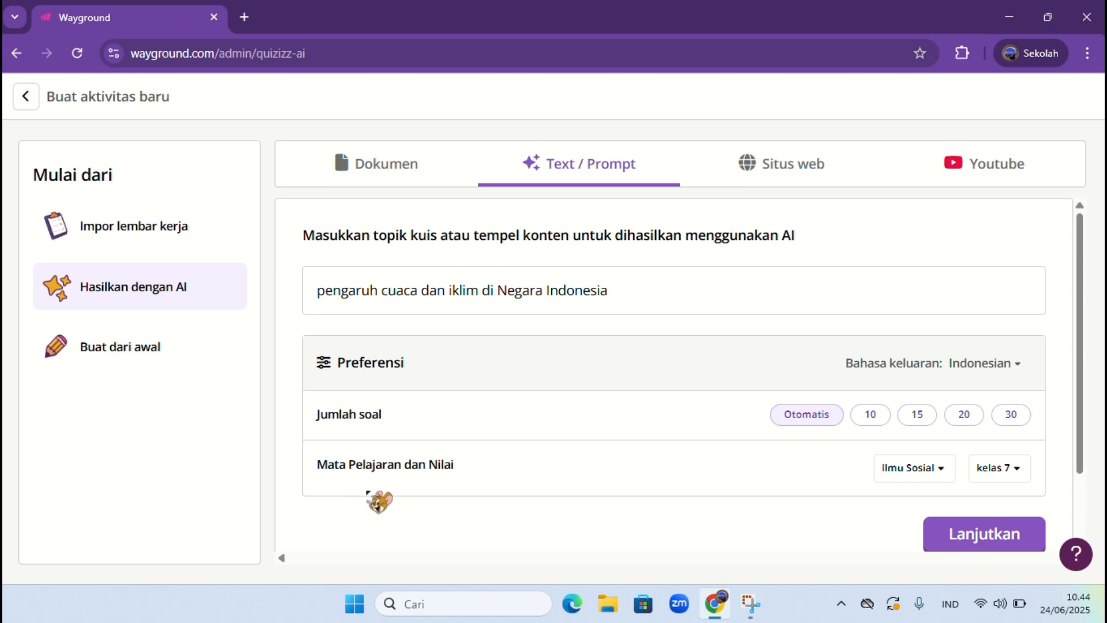
left_click(934, 469)
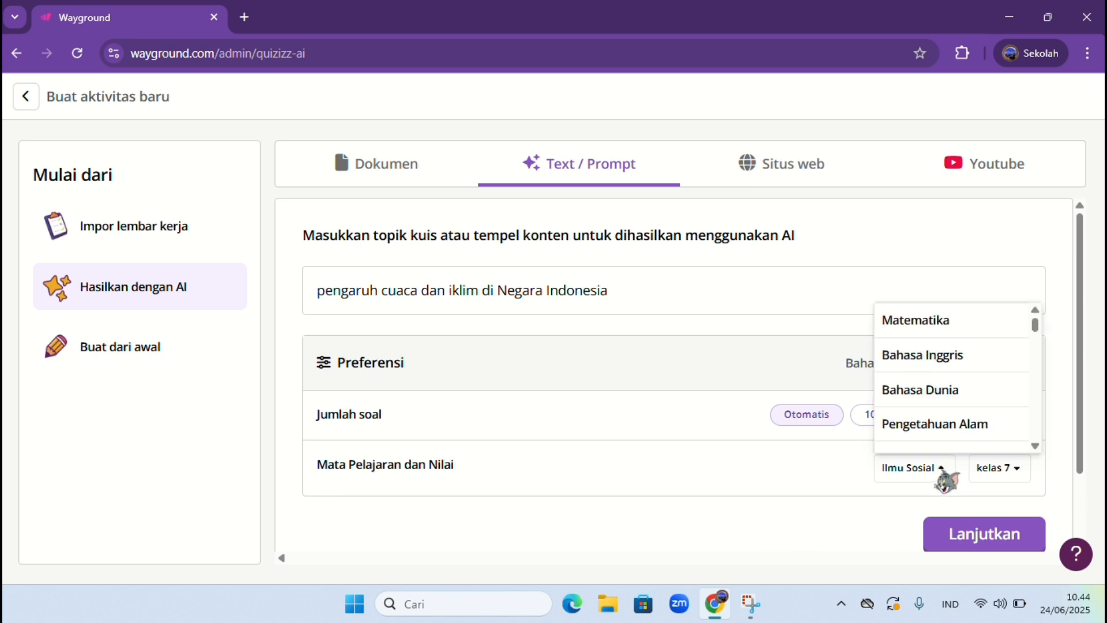
left_click(908, 473)
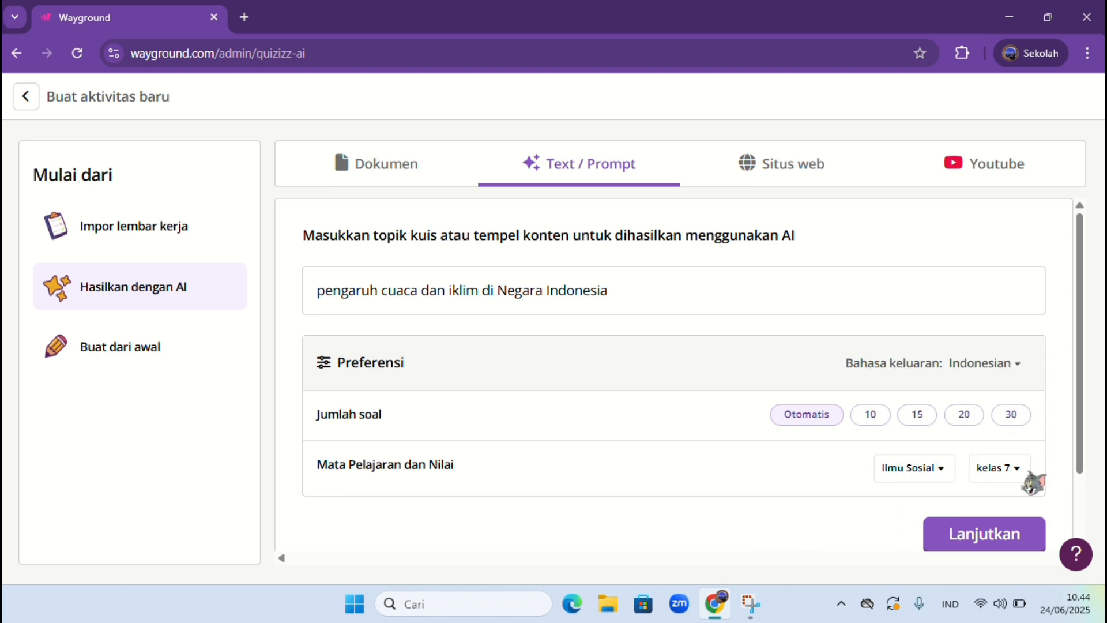
scroll(1032, 483, "down", 2)
left_click(1010, 461)
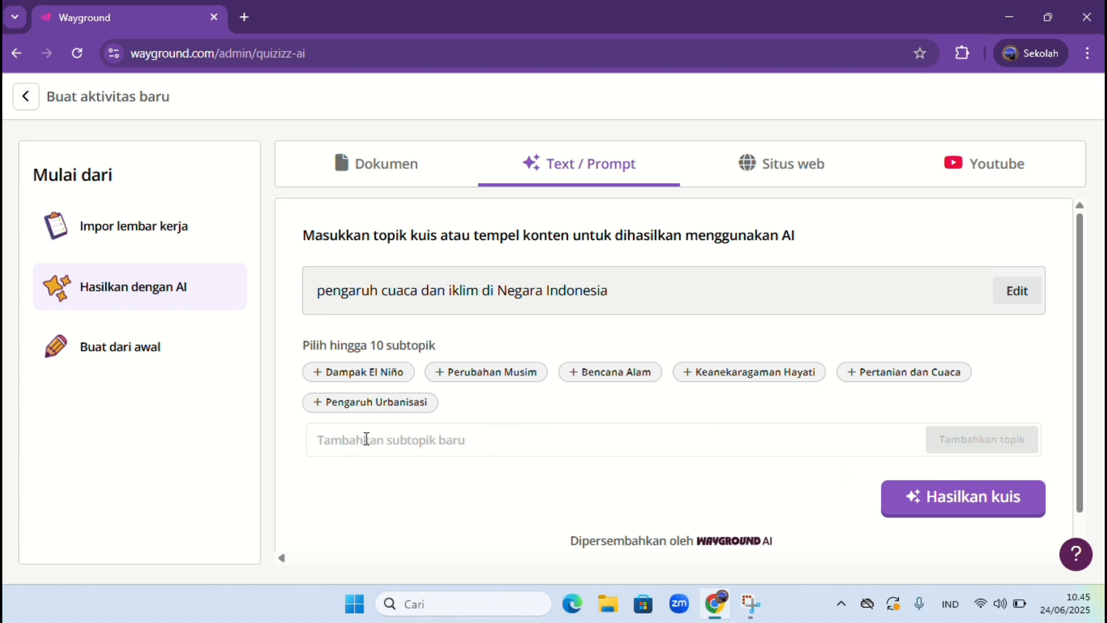
Select the suggested subtopic Perubahan Musim and add the custom subtopic "cuaca di Indonesia"
left_click(506, 375)
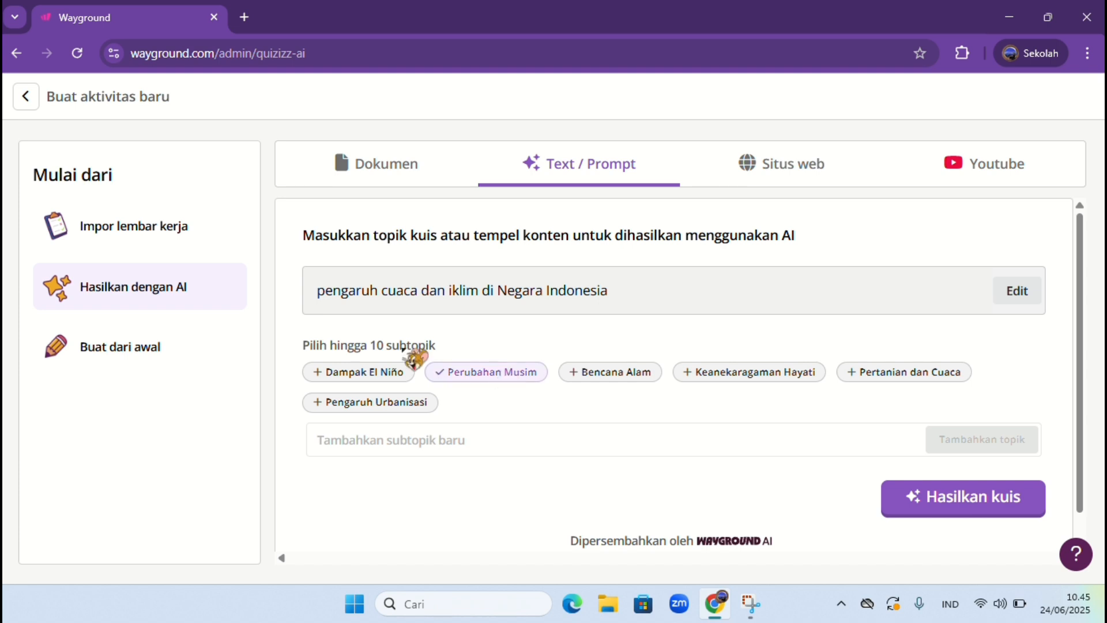
left_click(712, 435)
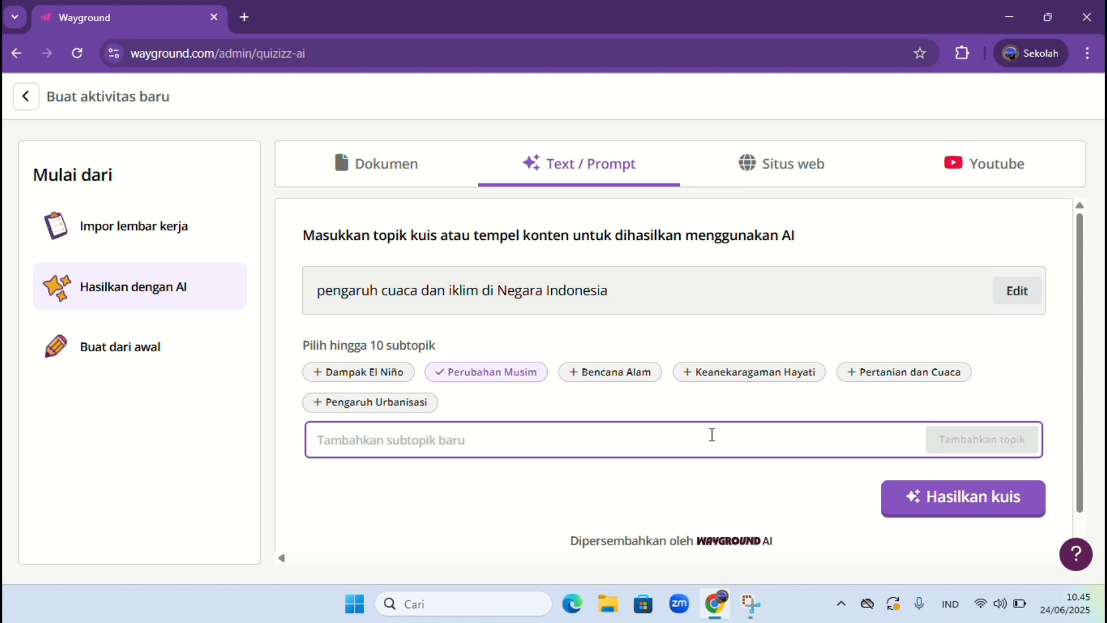
type("cua")
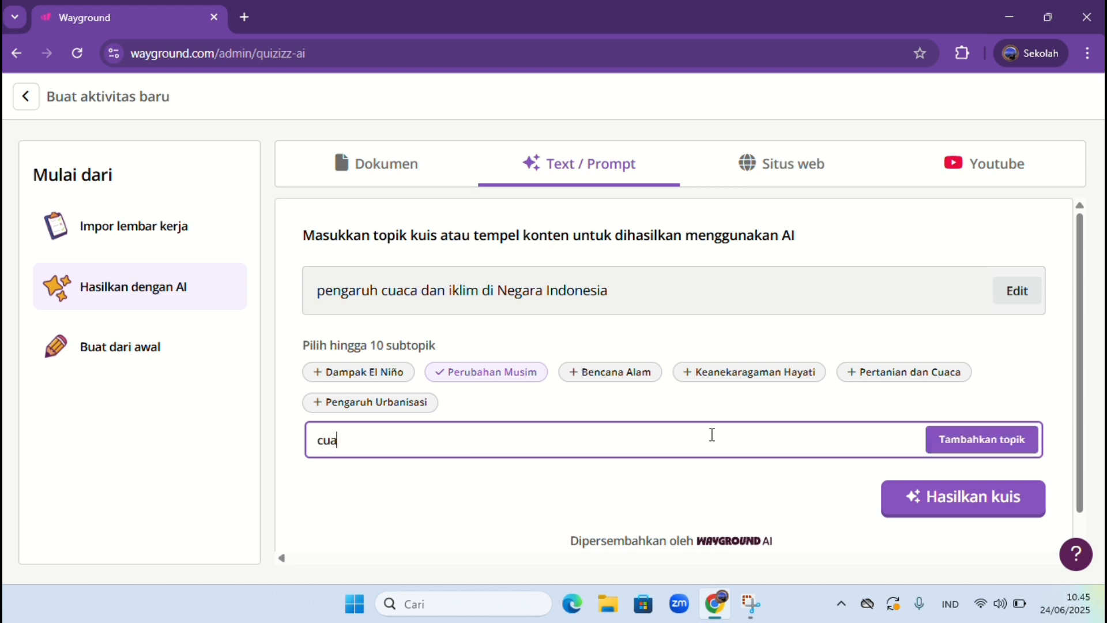
type("ca di Indonesia")
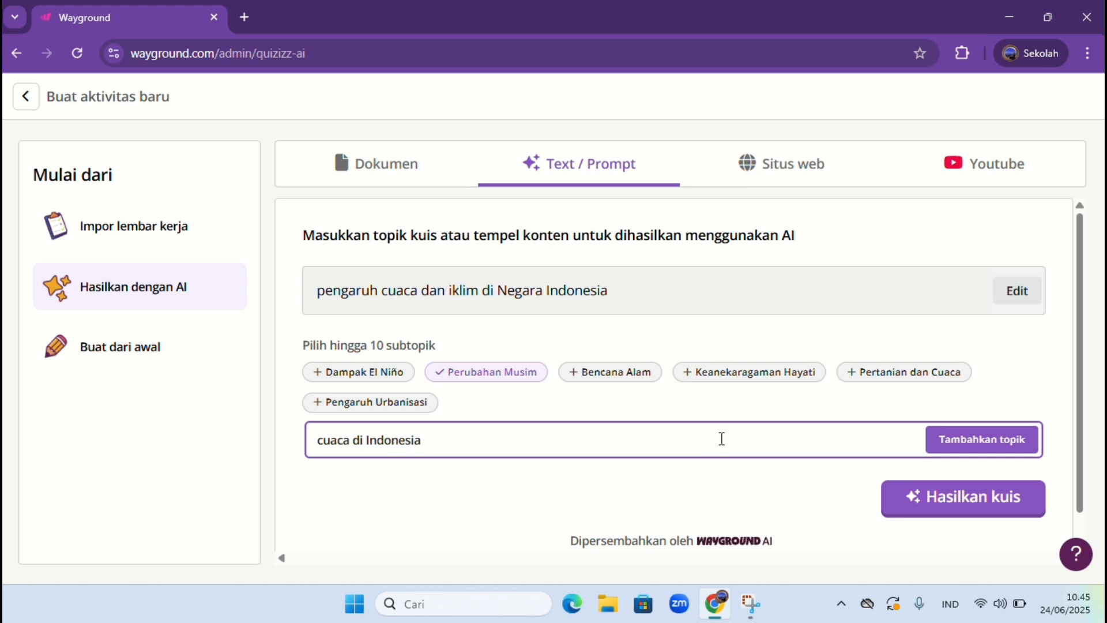
left_click(984, 440)
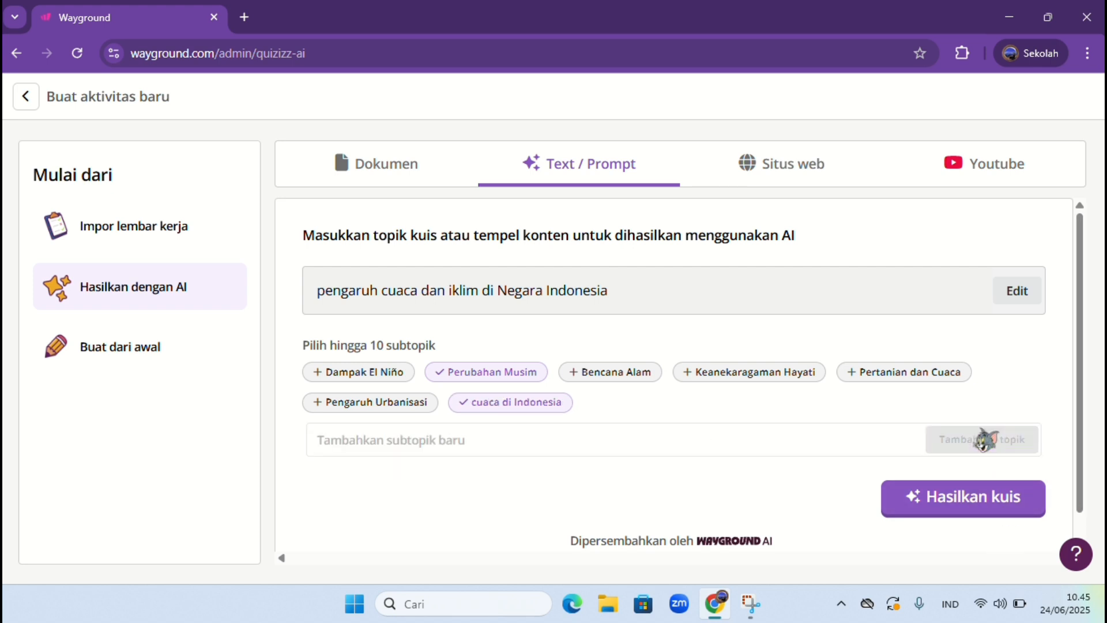
Add the custom subtopic "musim di Indonesia"
left_click(627, 433)
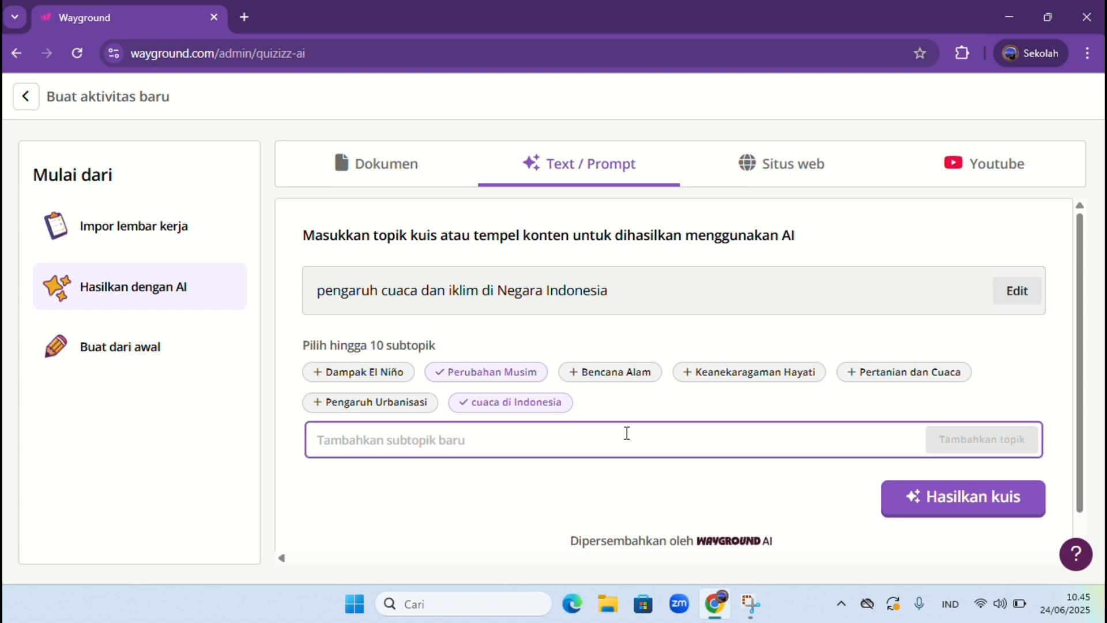
type("musim")
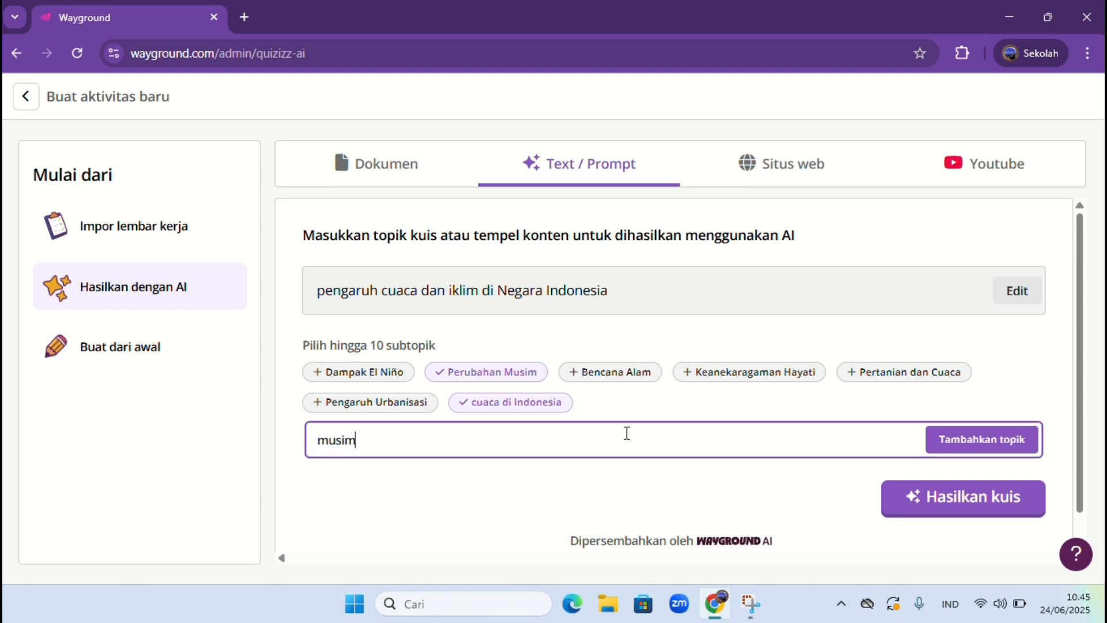
type(" di ind")
key("BackSpace")
key("BackSpace")
key("BackSpace")
type("Indonesia")
left_click(996, 441)
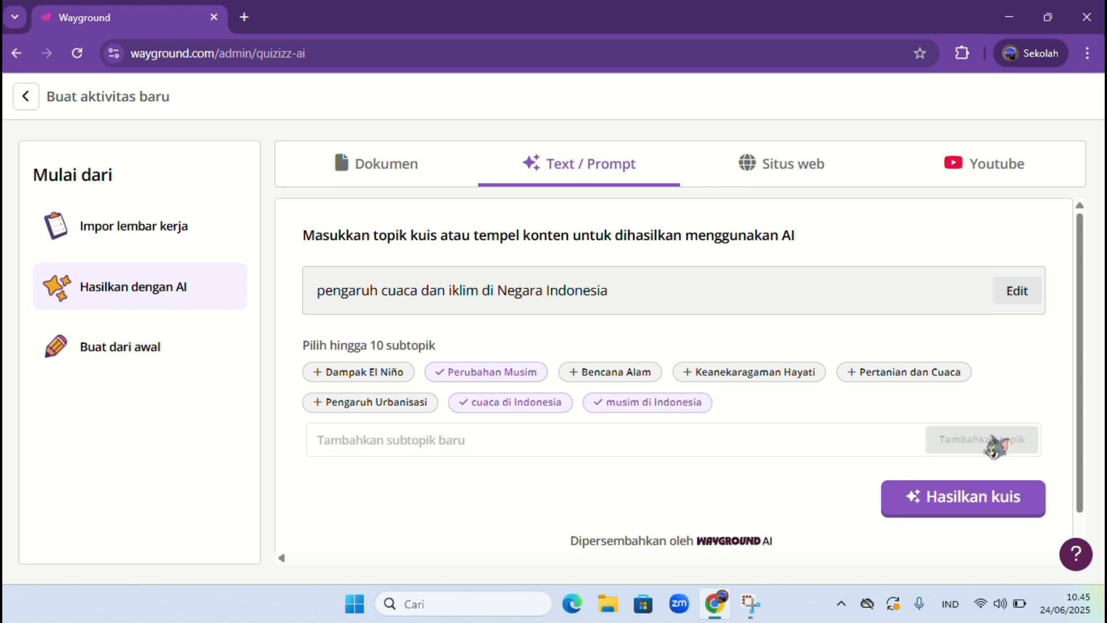
Select the subtopics Keanekaragaman Hayati and Bencana Alam, and add the custom subtopic "Pengaruh terhadap sumber daya alam"
left_click(722, 370)
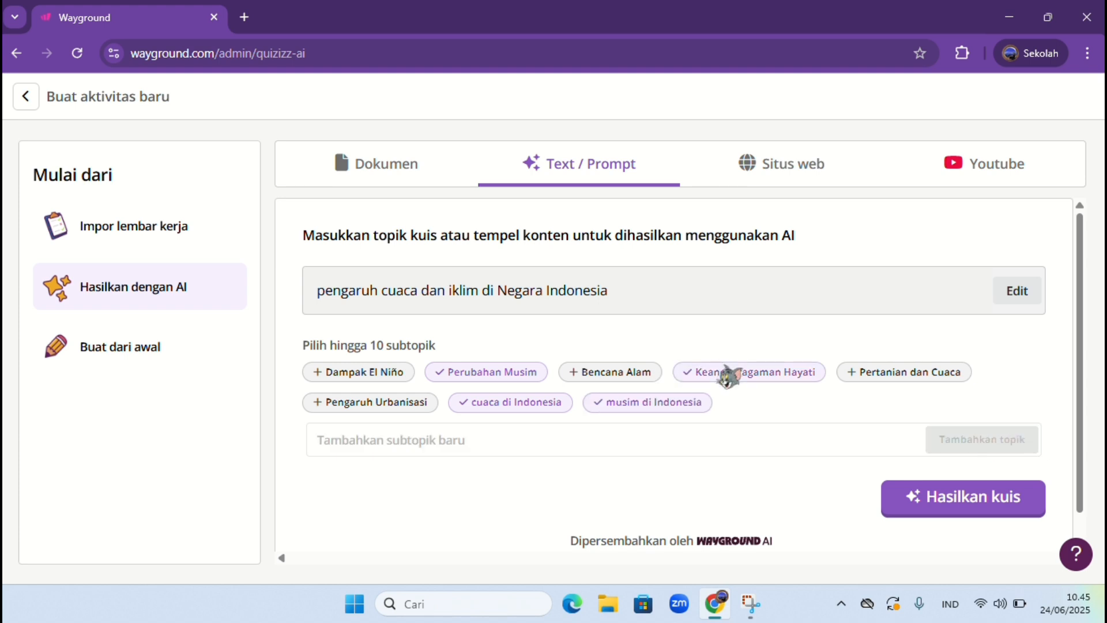
left_click(617, 375)
left_click(582, 439)
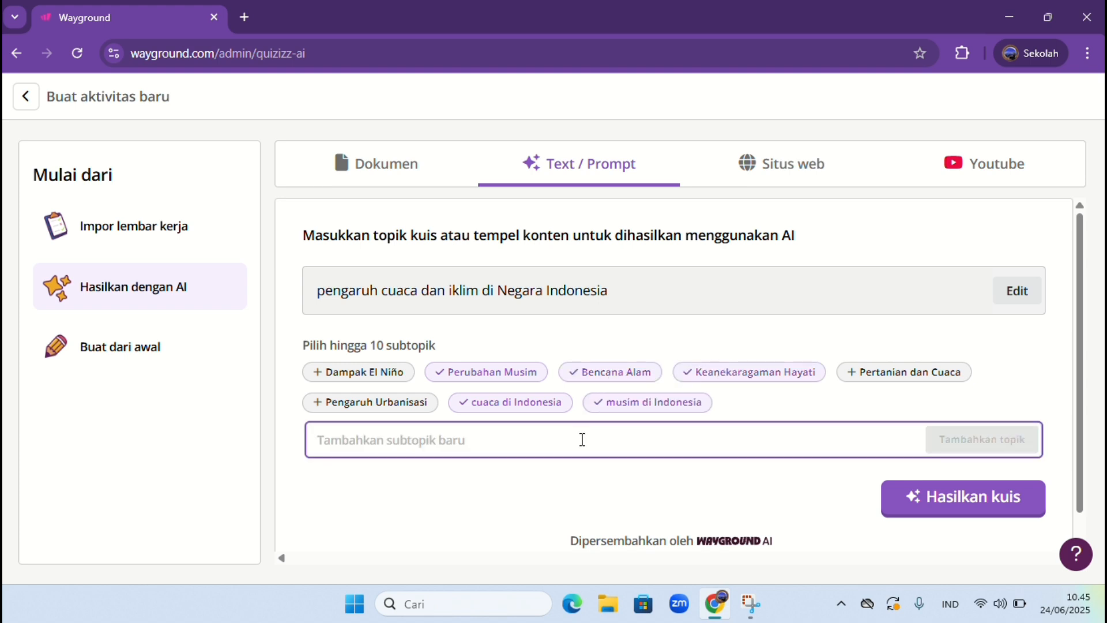
type("Pen")
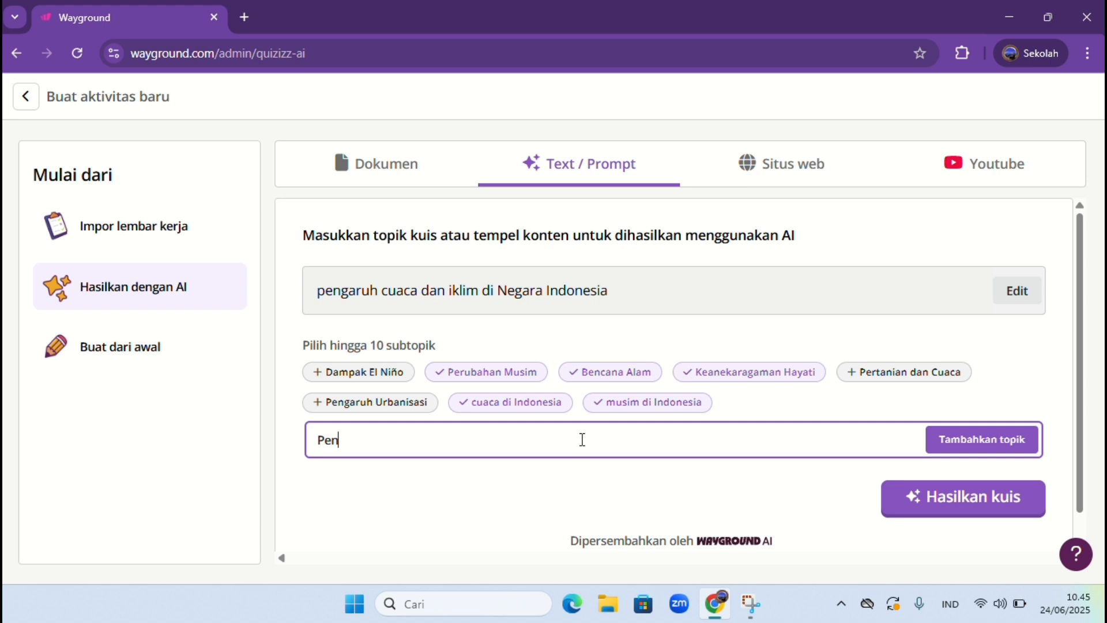
type("garuh terhadap s")
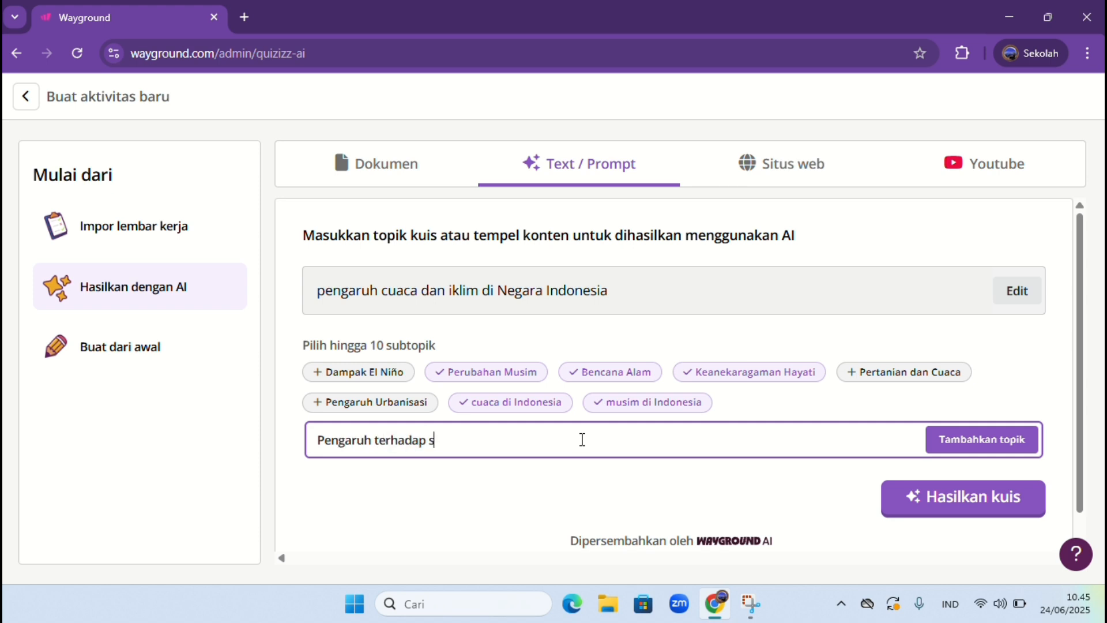
type("umber daya alam")
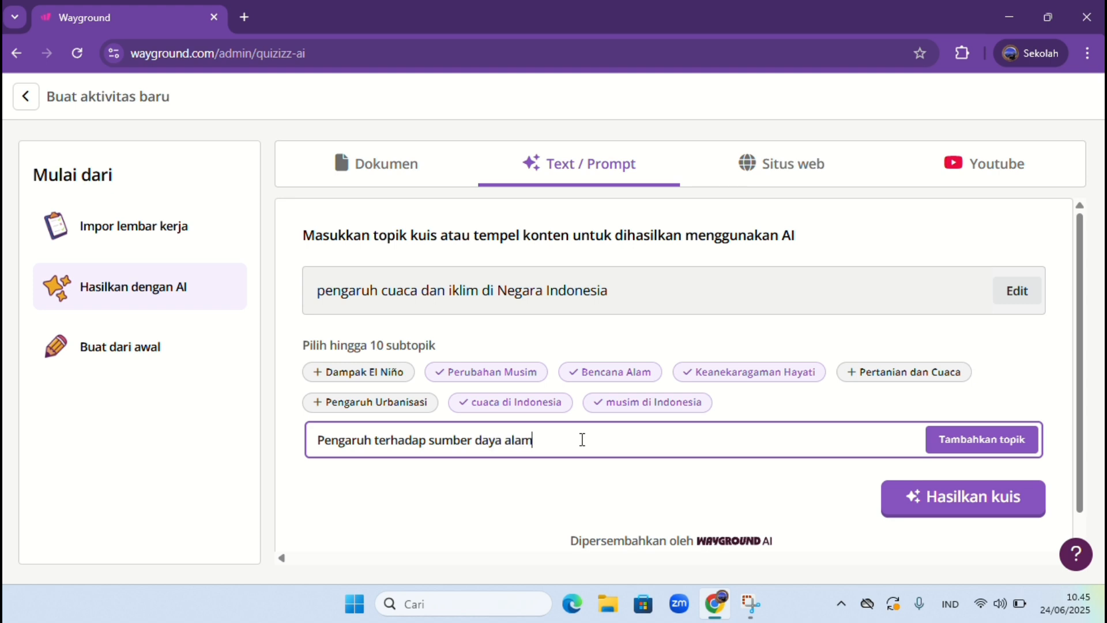
left_click(983, 443)
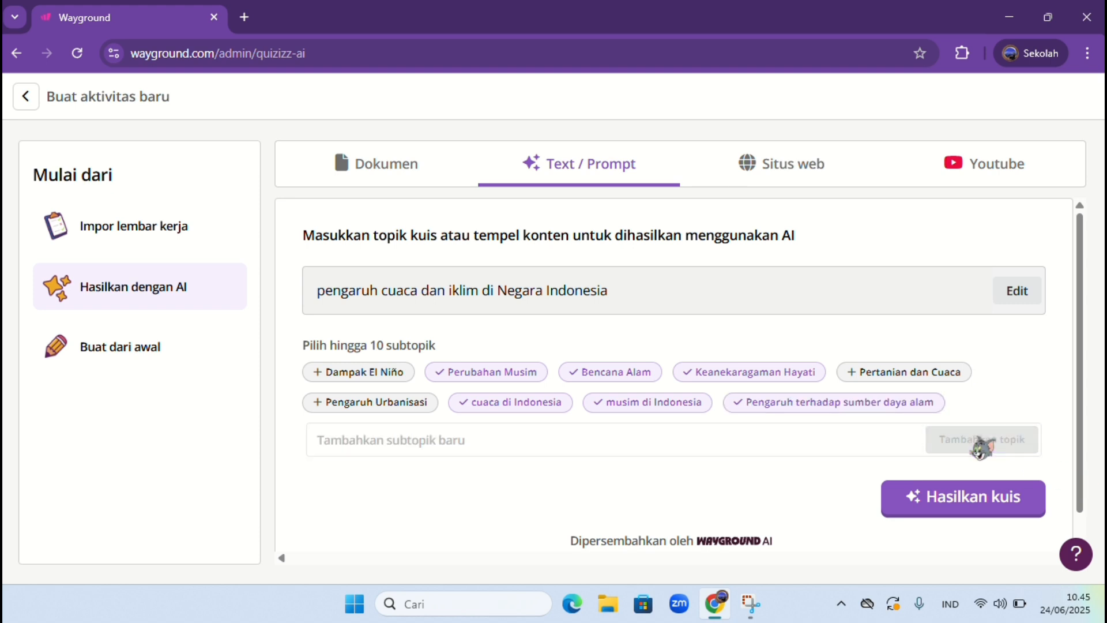
Generate the quiz from the chosen subtopics, entering a prompt beginning with "Peng" on the creation page
left_click(962, 506)
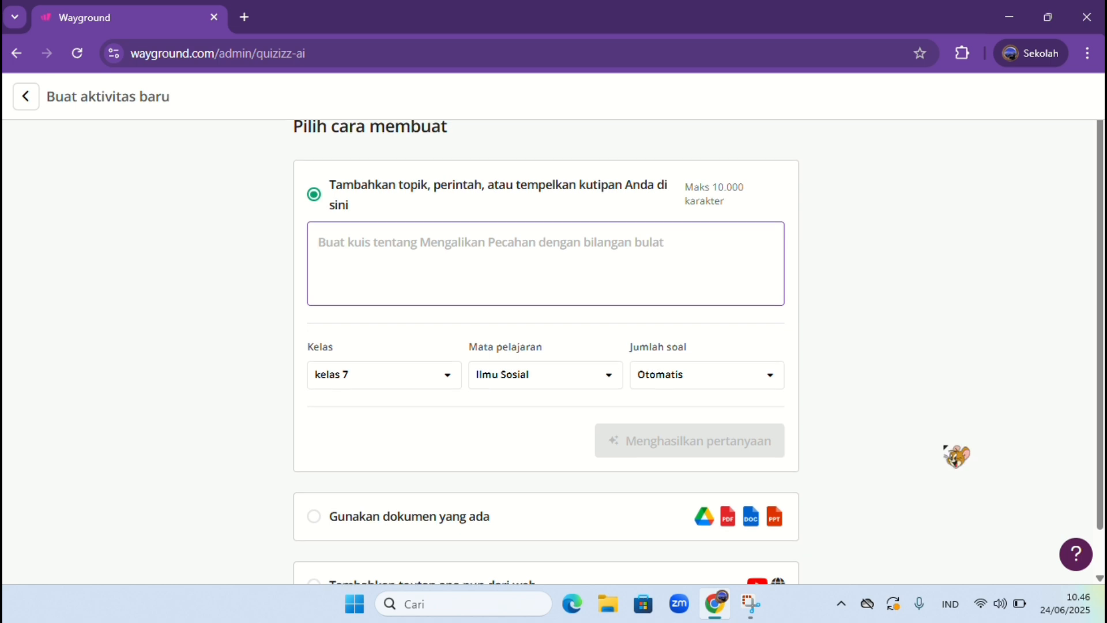
scroll(949, 452, "down", 1)
left_click(365, 194)
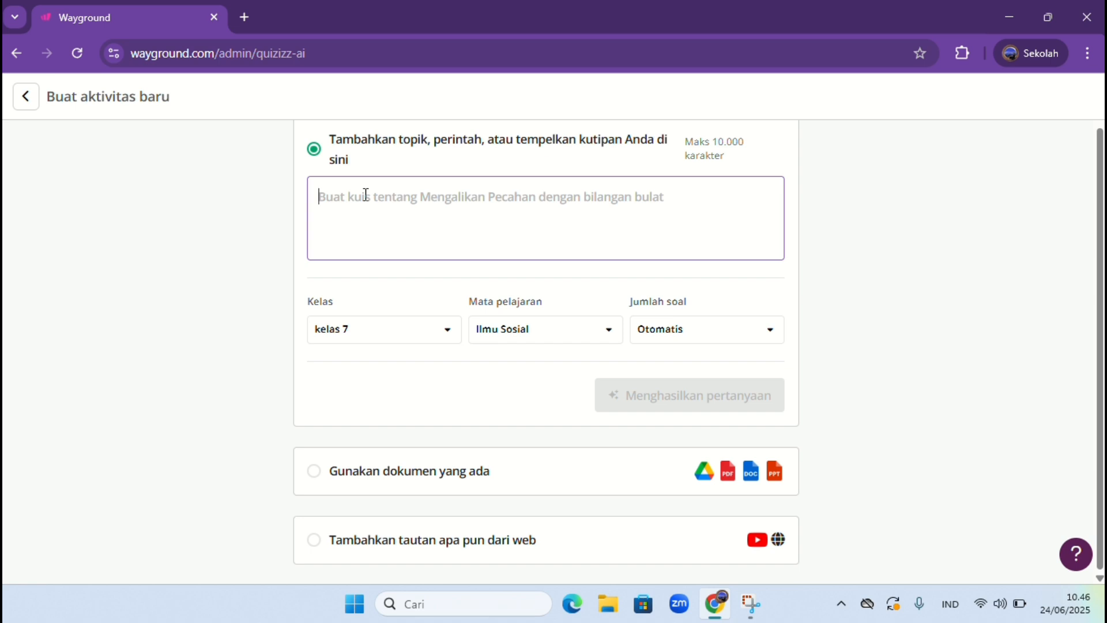
type("Peng")
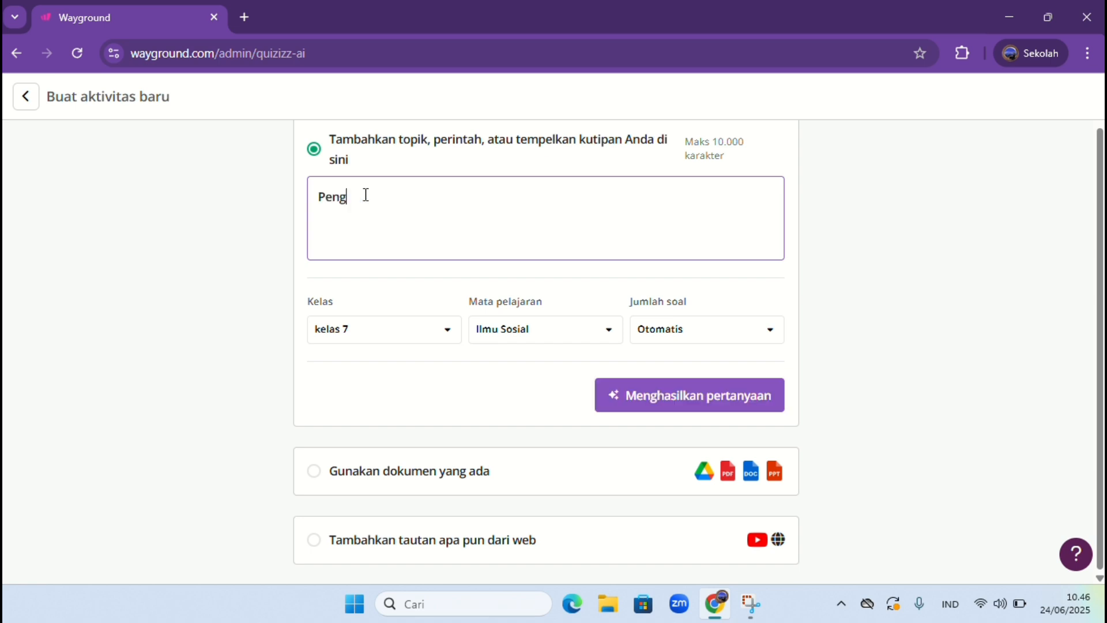
key("Return")
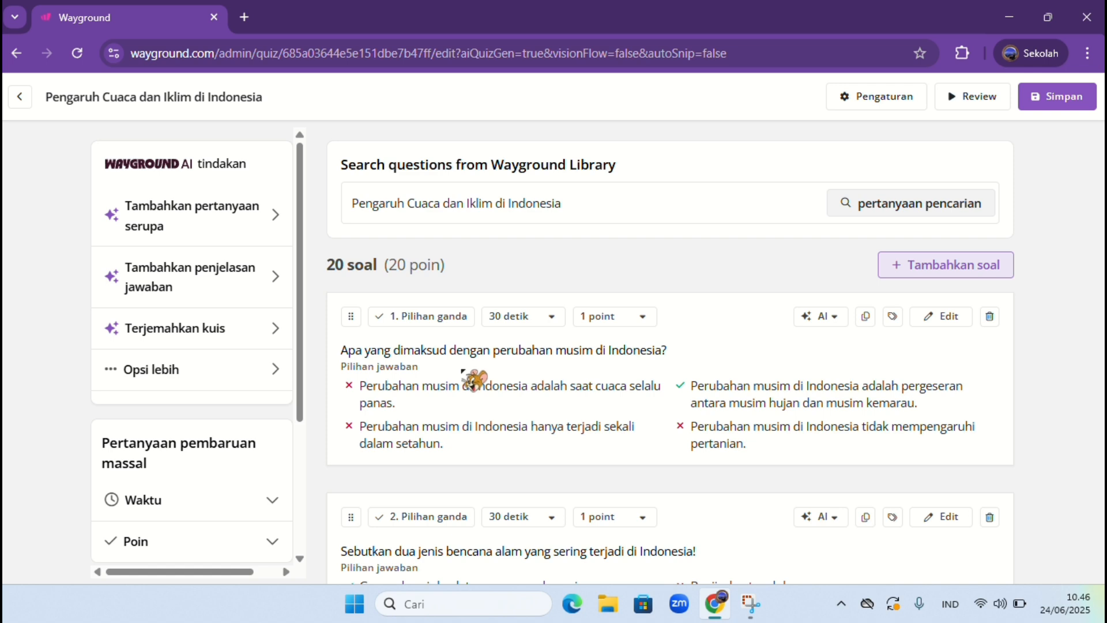
Generate similar questions for the quiz with Wayground AI, review the new ones and save the changes
scroll(474, 400, "down", 2)
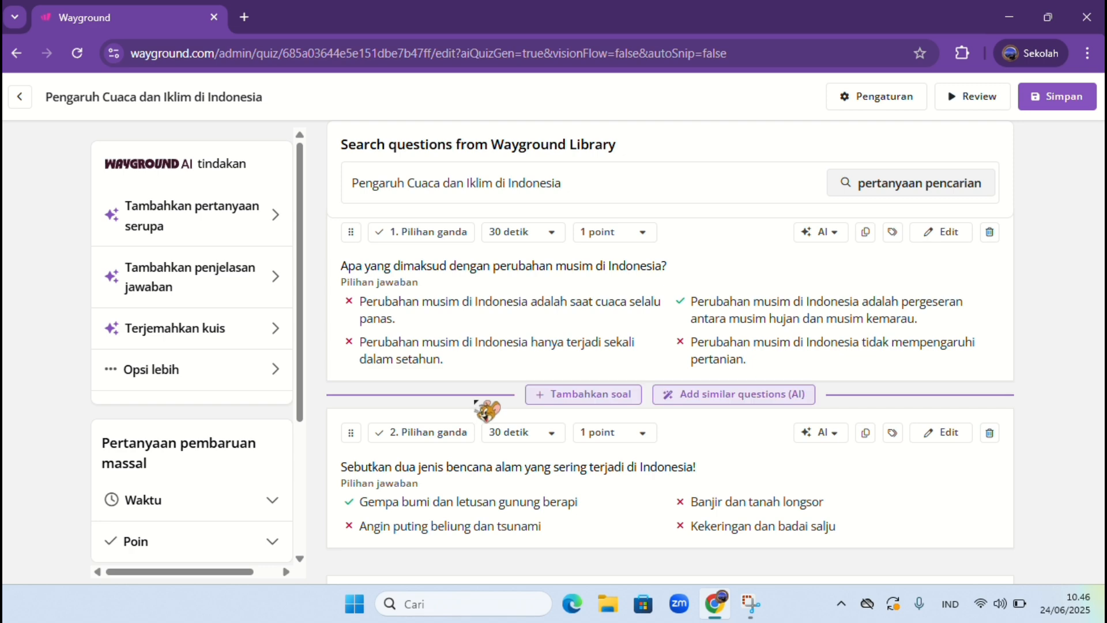
scroll(474, 400, "down", 2)
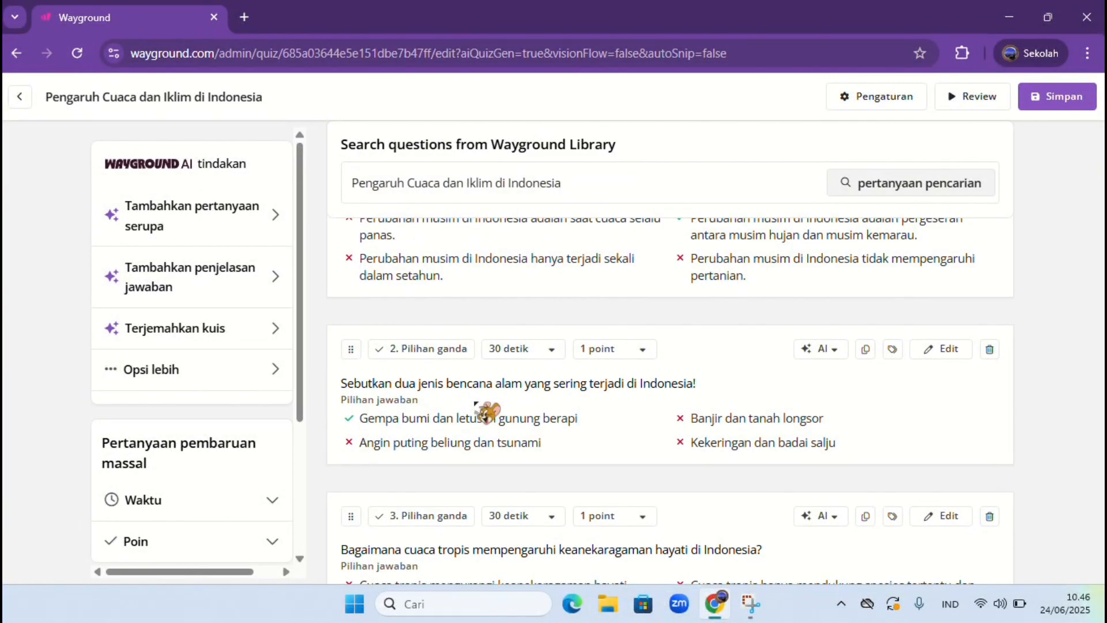
scroll(475, 404, "up", 4)
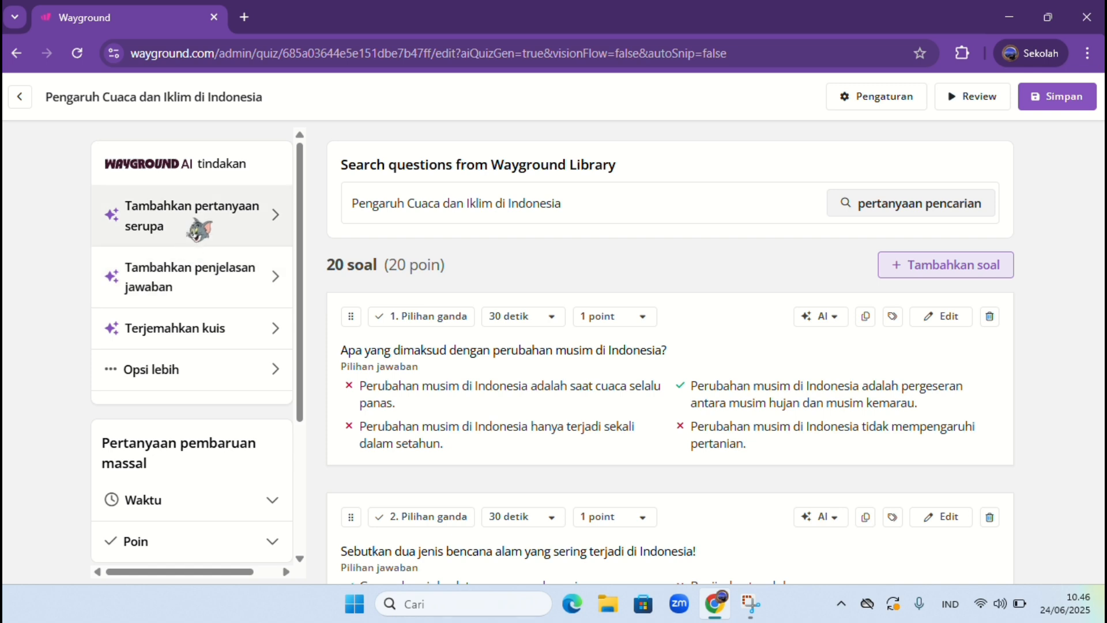
left_click(137, 229)
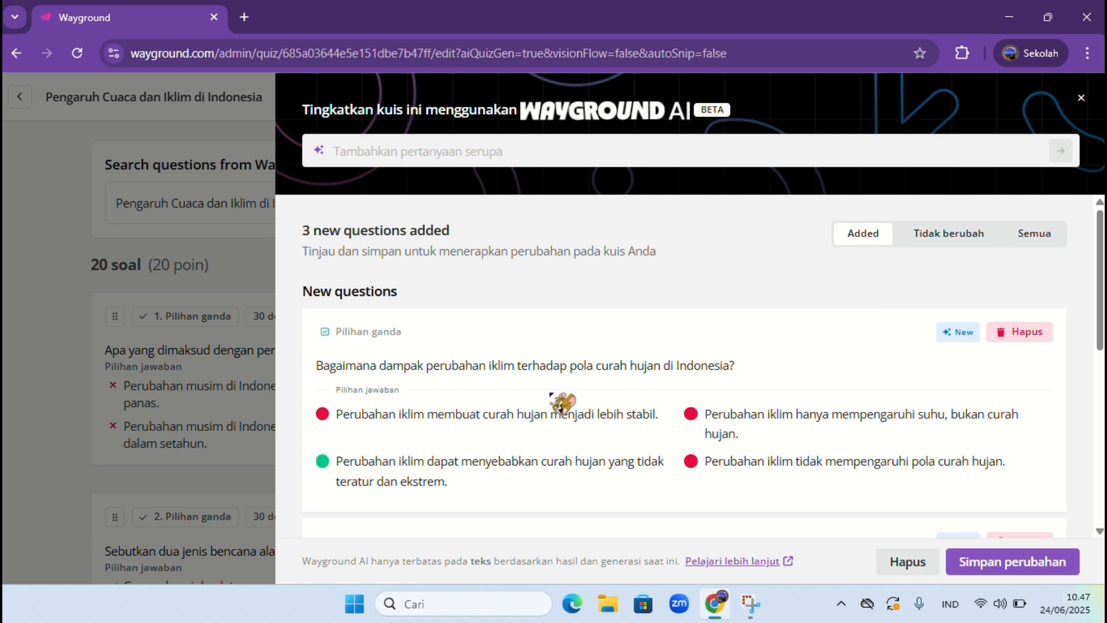
scroll(554, 396, "down", 6)
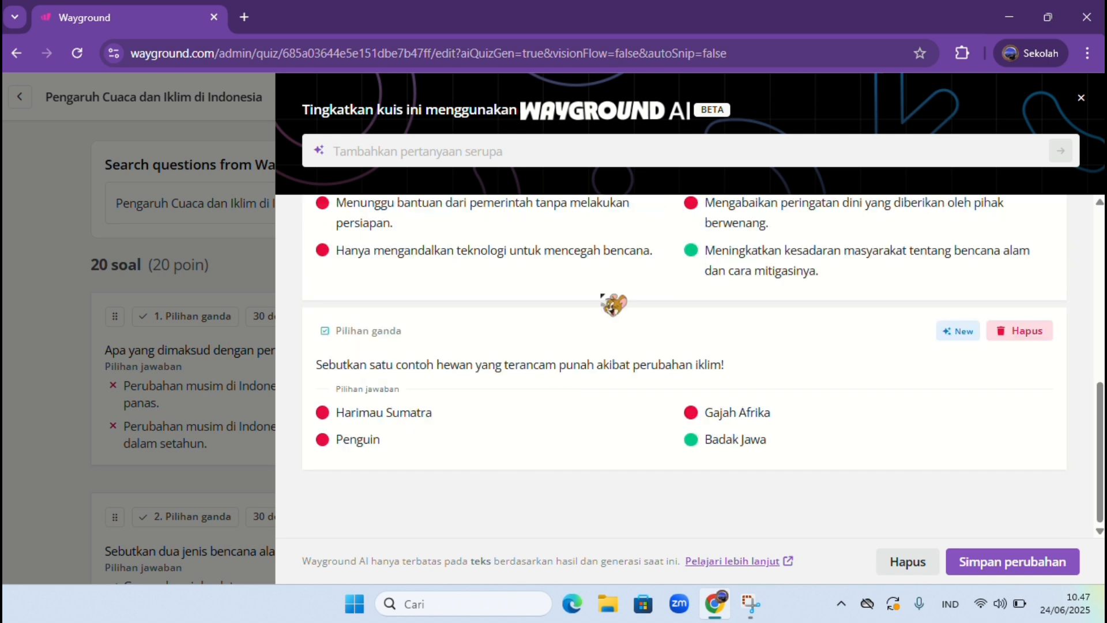
left_click(1025, 571)
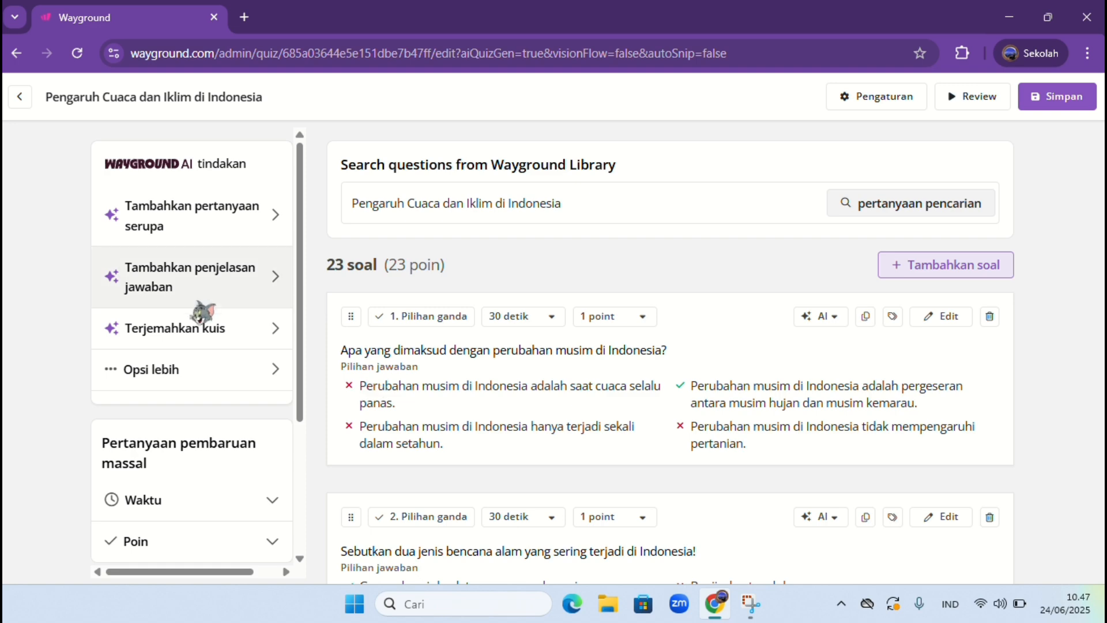
Generate answer explanations for the quiz questions with Wayground AI, review them and save the changes
left_click(188, 281)
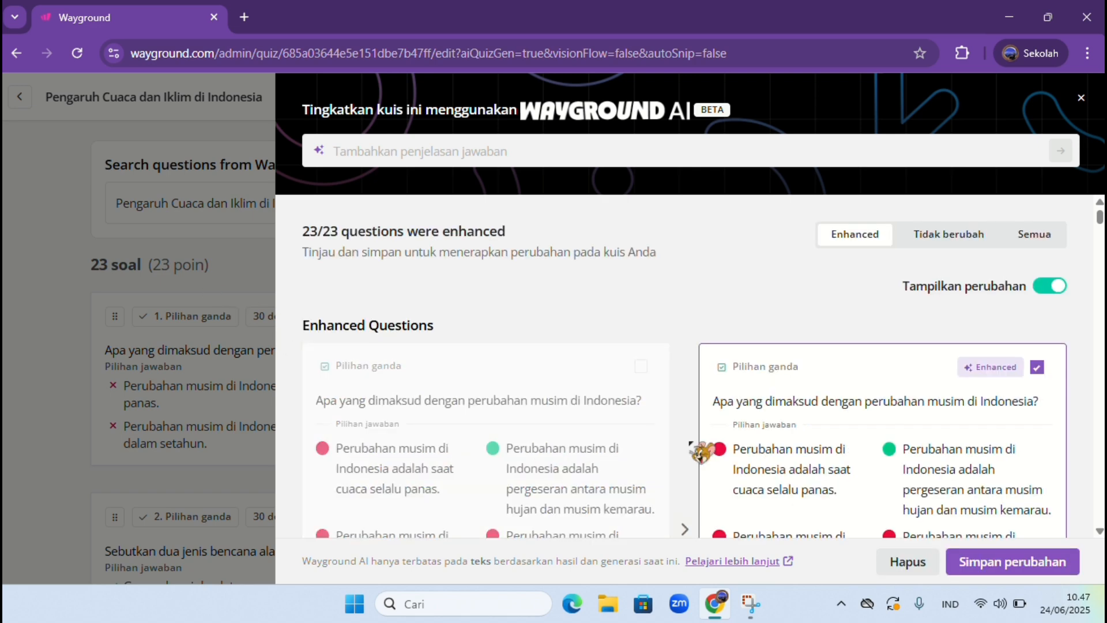
scroll(698, 454, "down", 3)
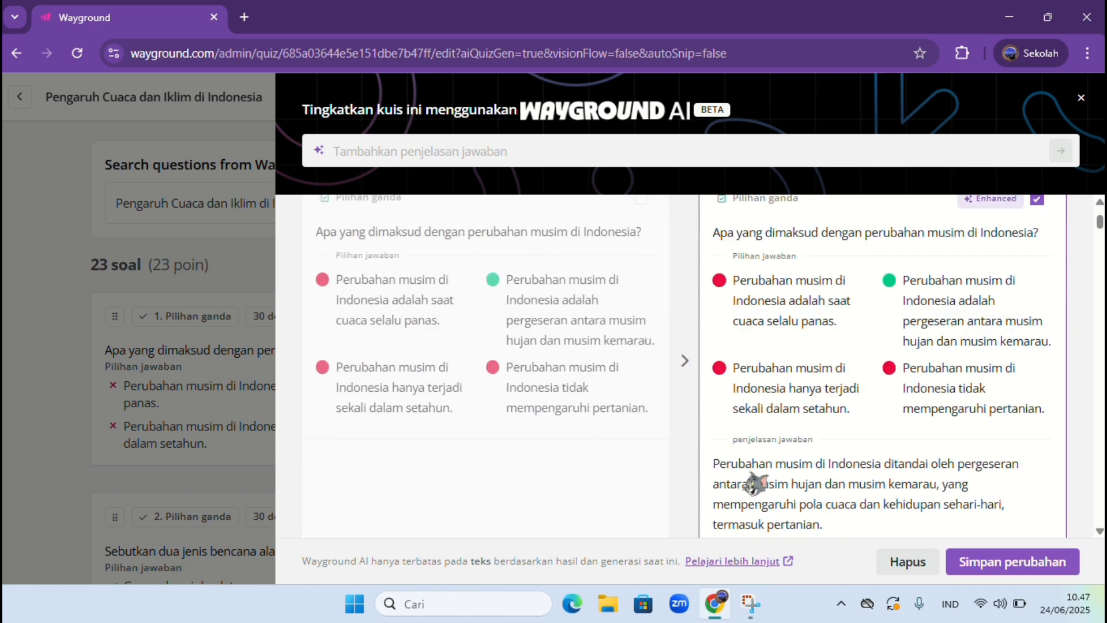
scroll(753, 484, "down", 2)
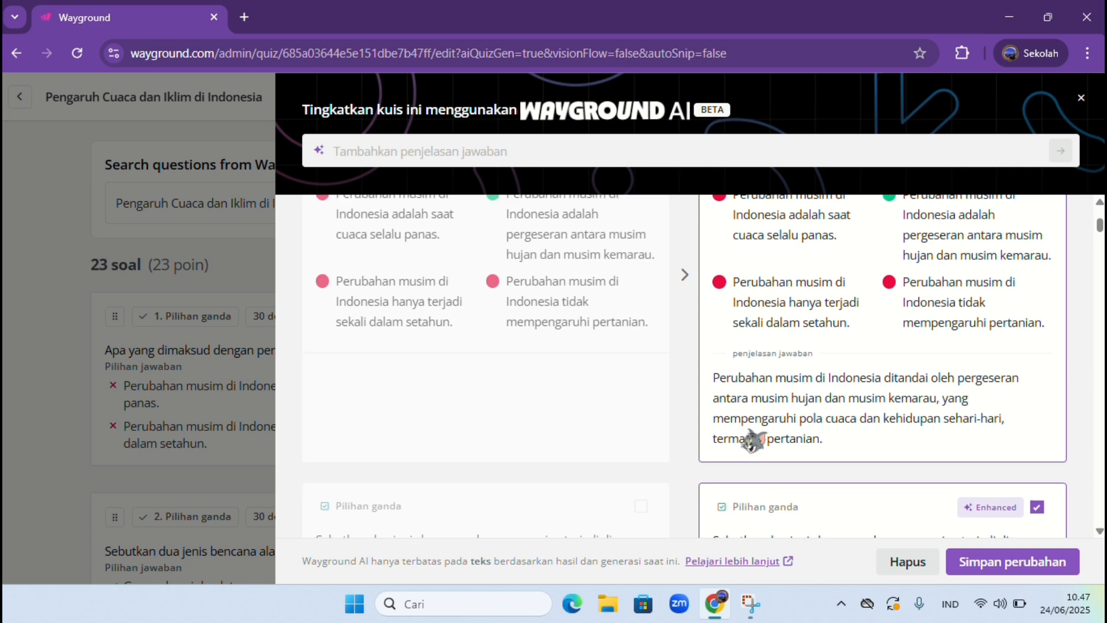
scroll(752, 441, "down", 11)
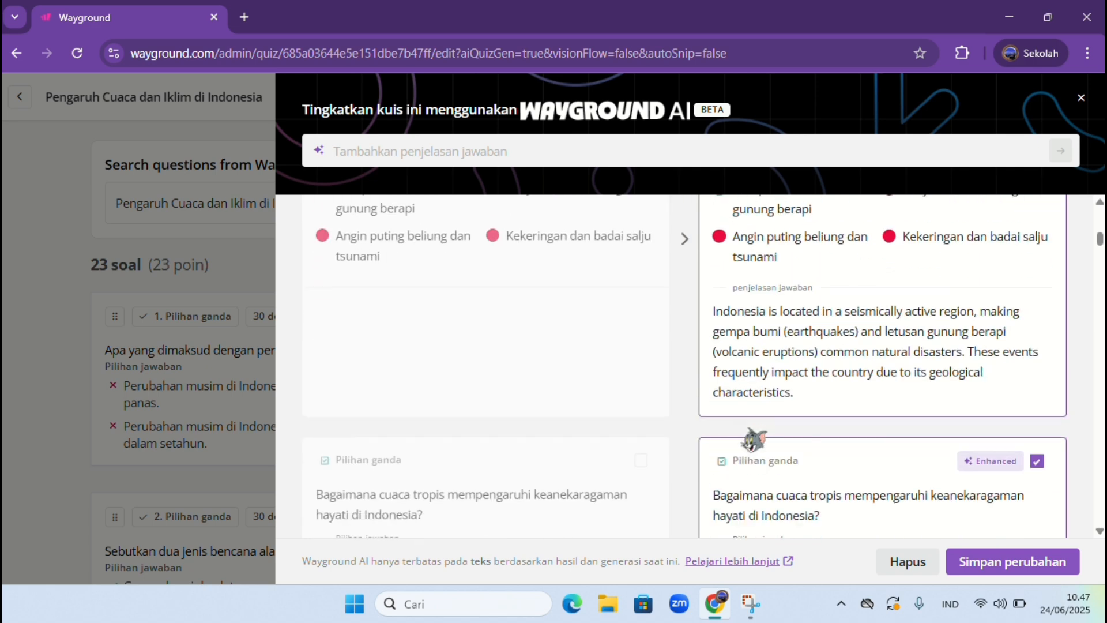
scroll(801, 473, "down", 2)
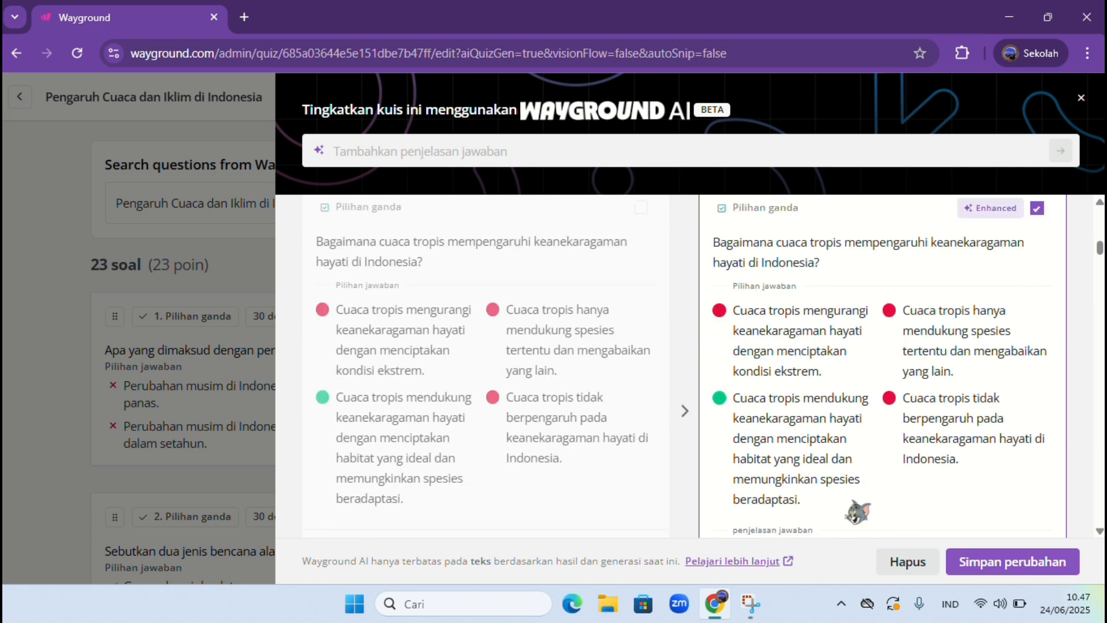
left_click(1003, 562)
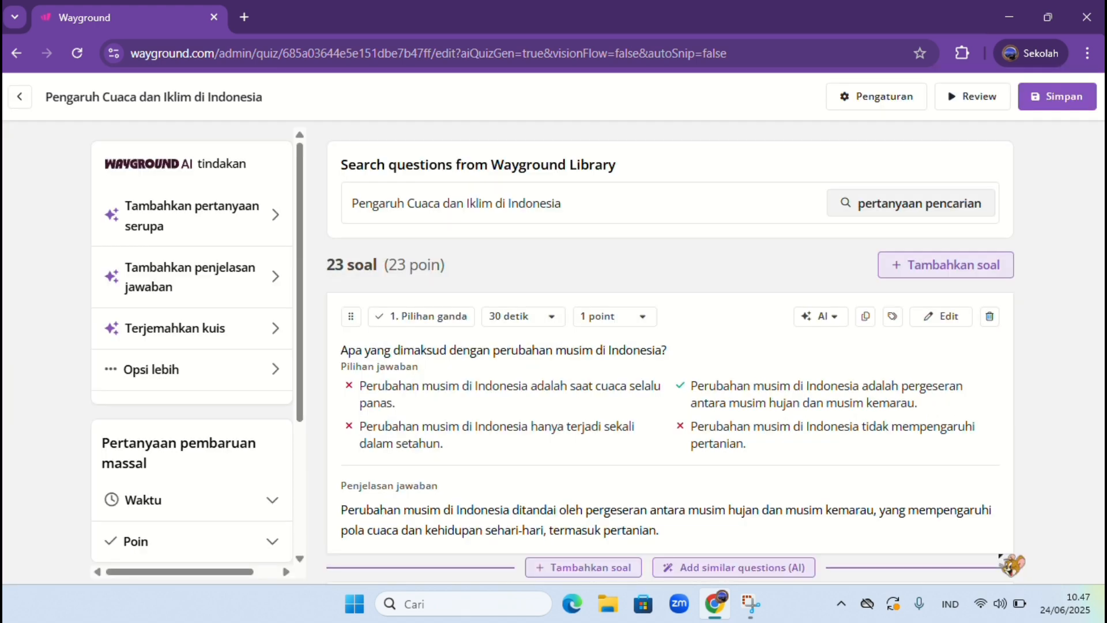
Bulk-update the time limit of all quiz questions to 1 menit
scroll(398, 438, "down", 1)
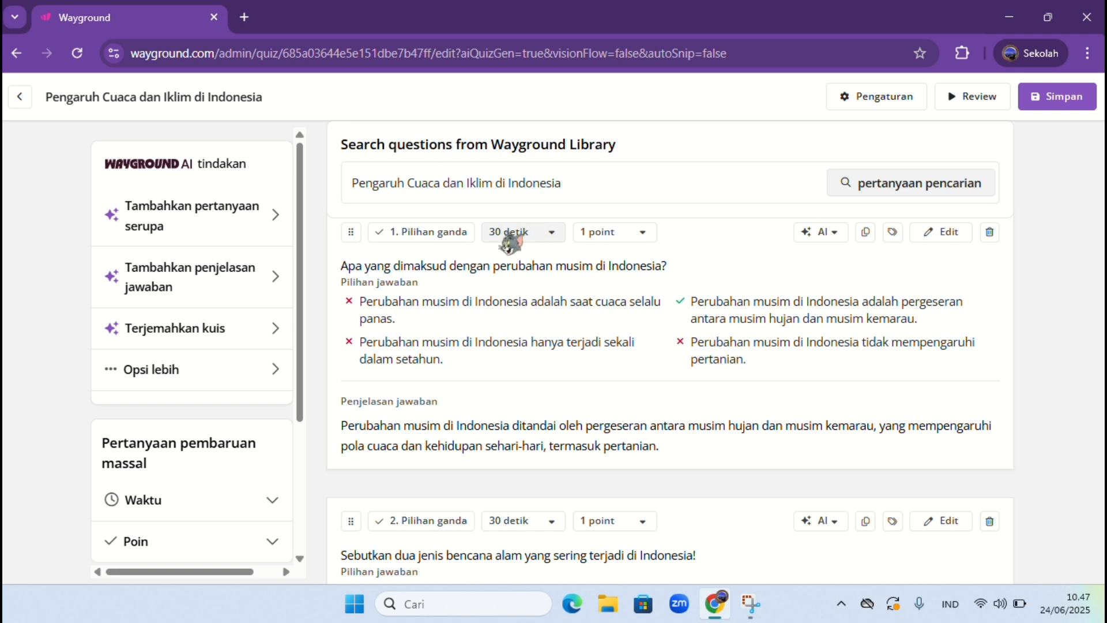
scroll(173, 482, "down", 1)
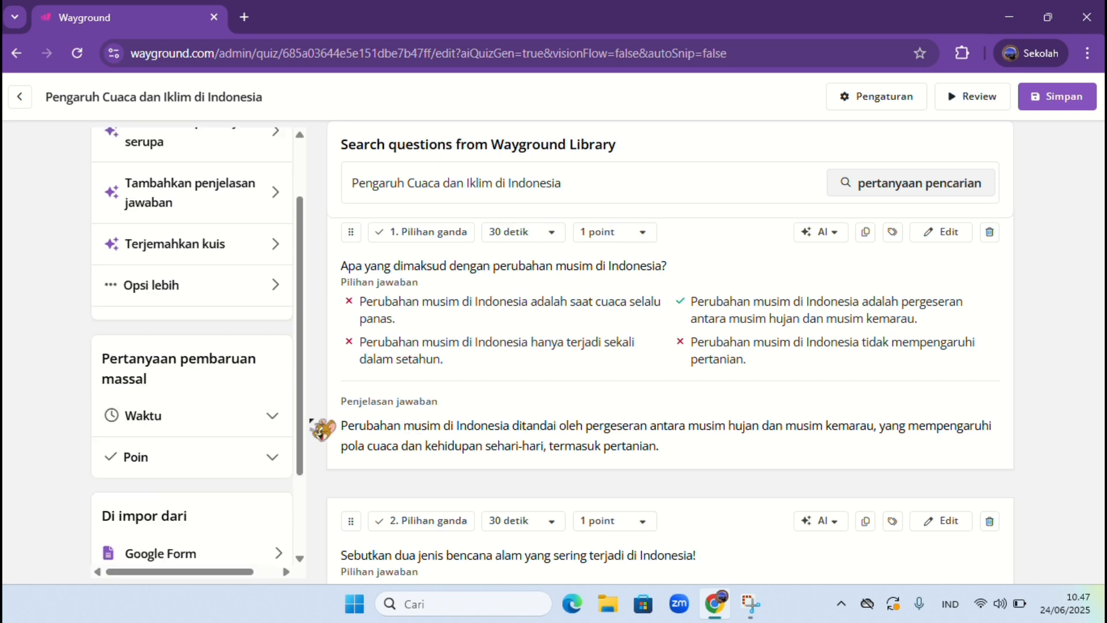
left_click(260, 413)
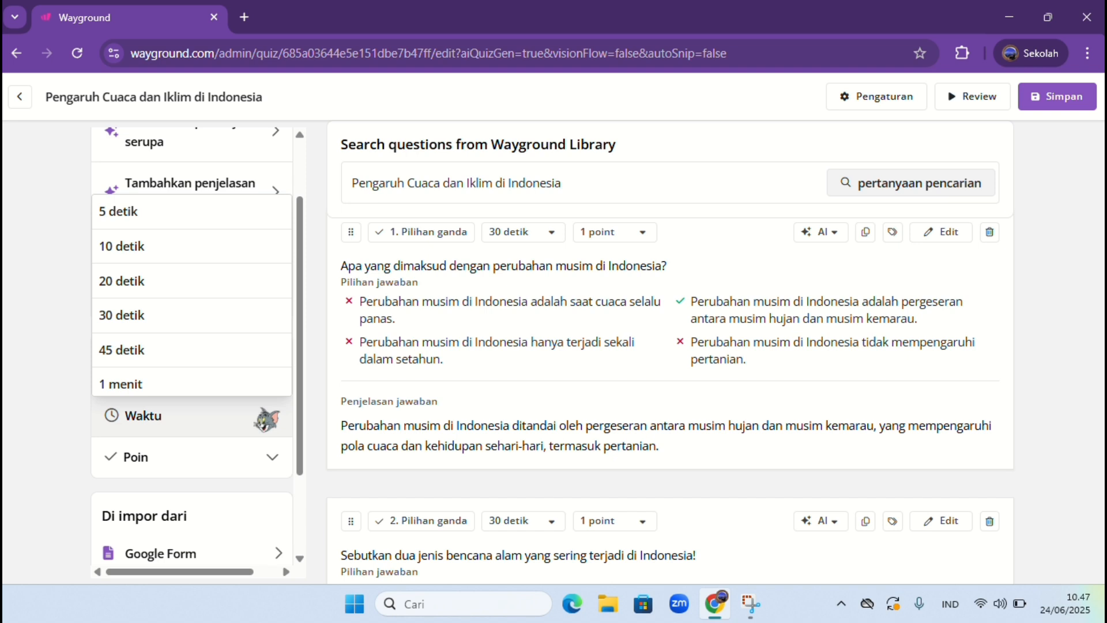
scroll(164, 337, "down", 1)
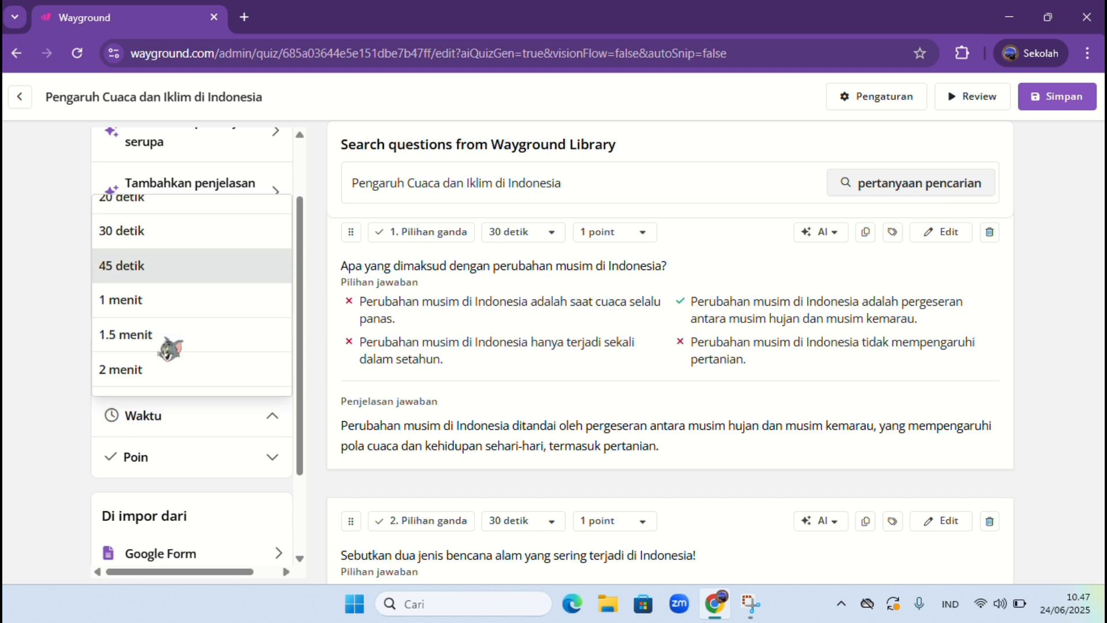
left_click(156, 301)
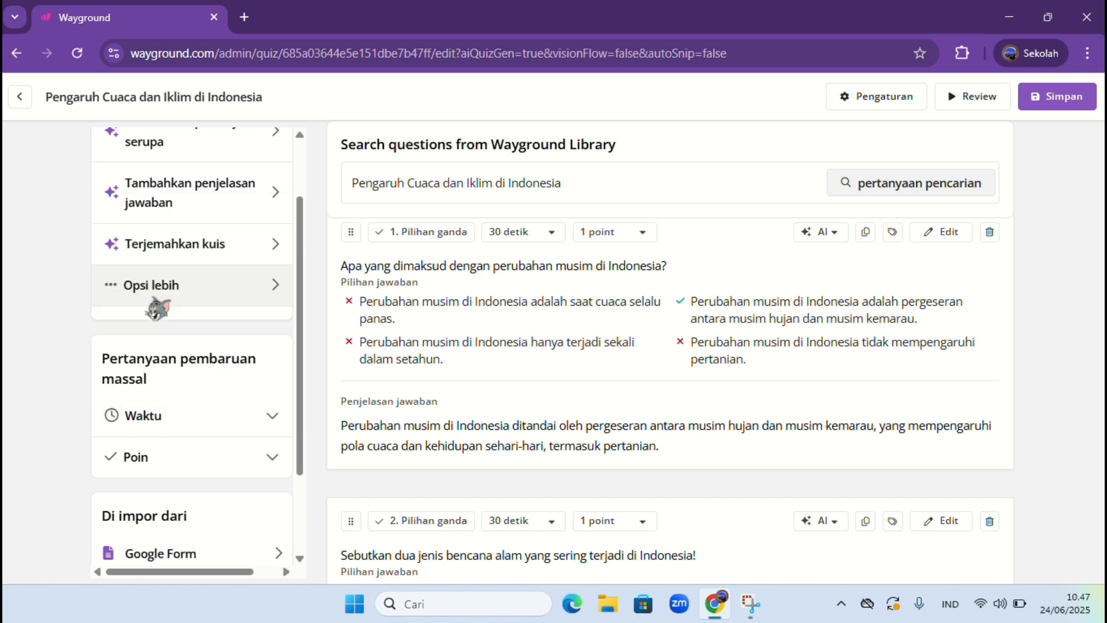
Bulk-update all quiz questions to 5 points each and publish the quiz
left_click(267, 454)
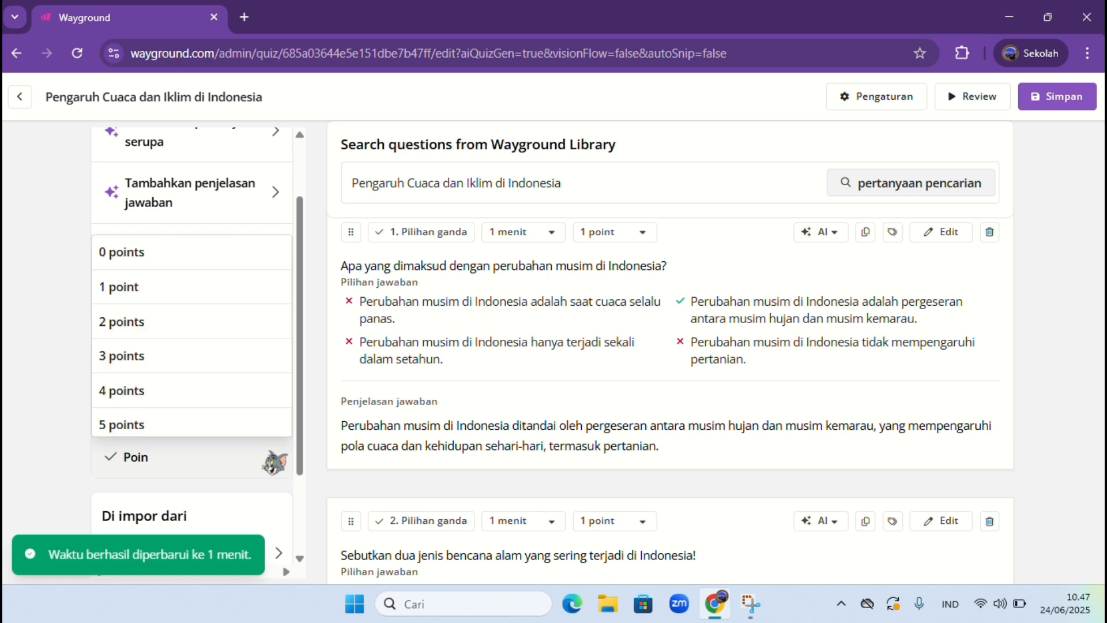
left_click(151, 424)
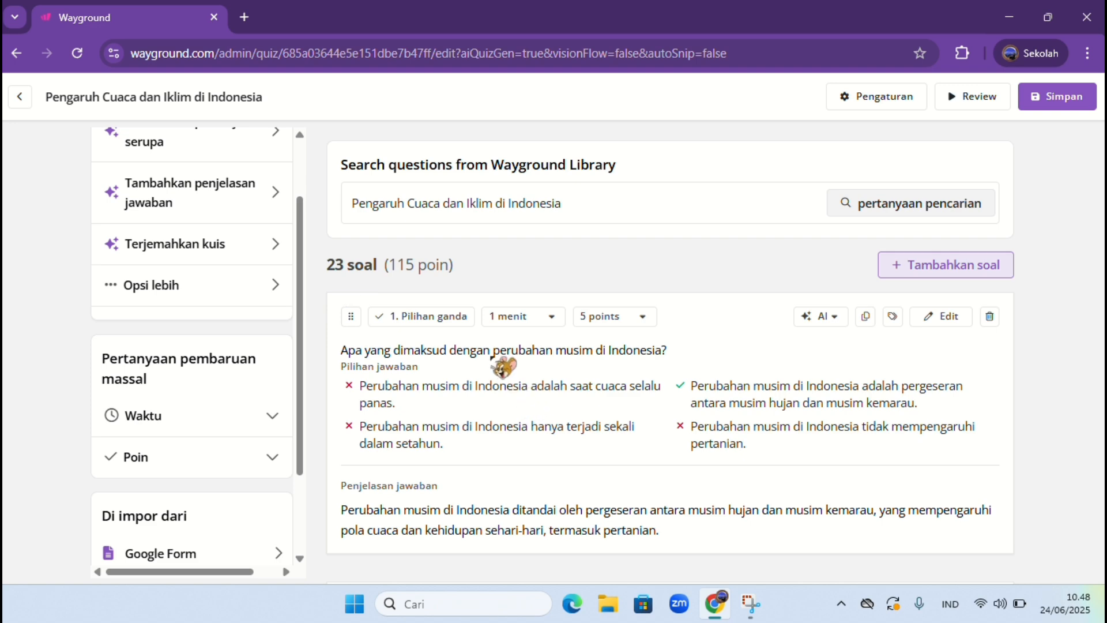
scroll(565, 378, "down", 7)
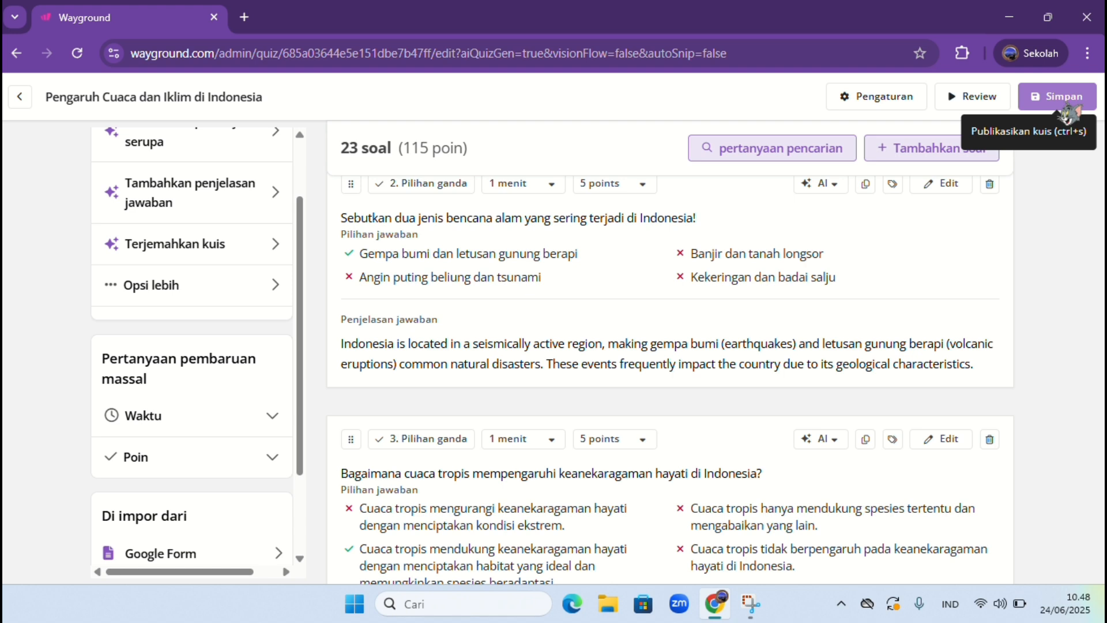
left_click(1062, 104)
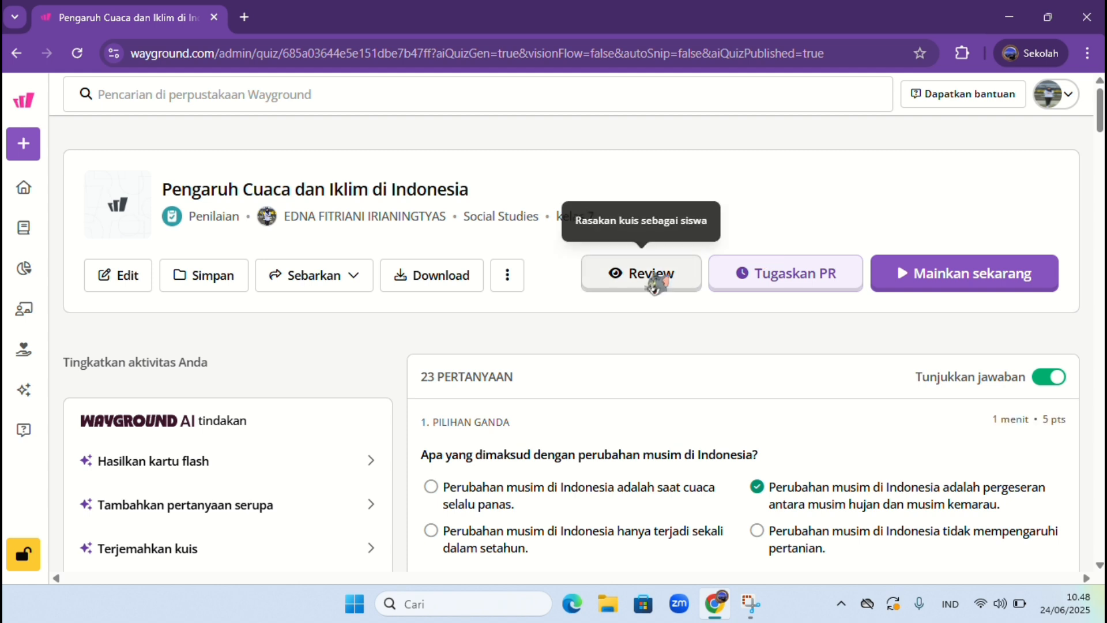
Look through the published quiz's questions and its sharing options
scroll(647, 462, "down", 4)
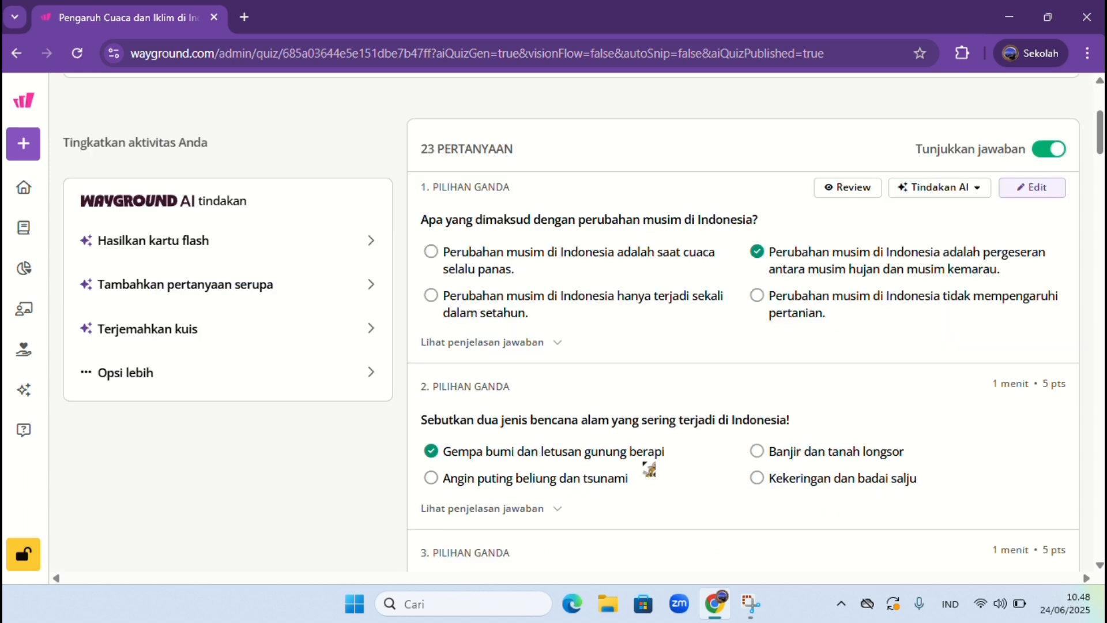
scroll(647, 468, "up", 4)
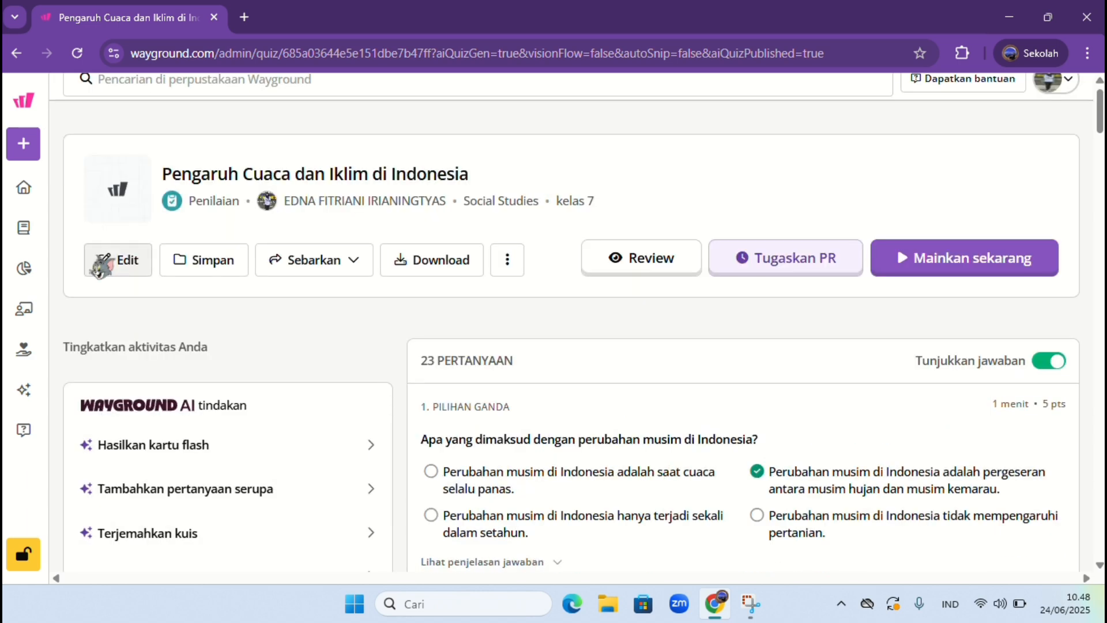
left_click(354, 260)
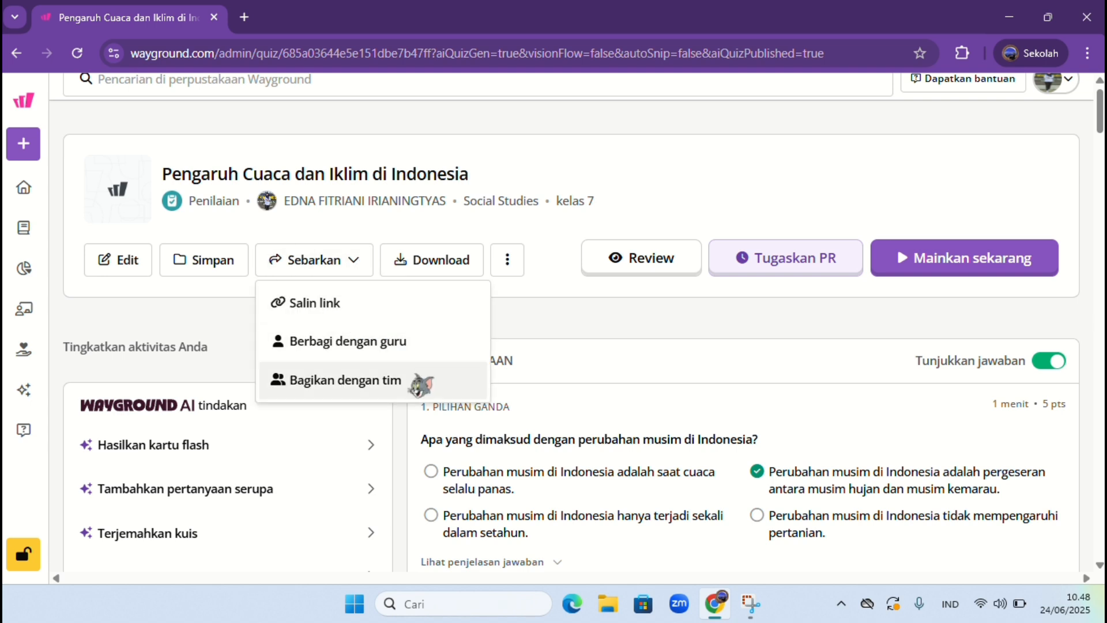
left_click(651, 363)
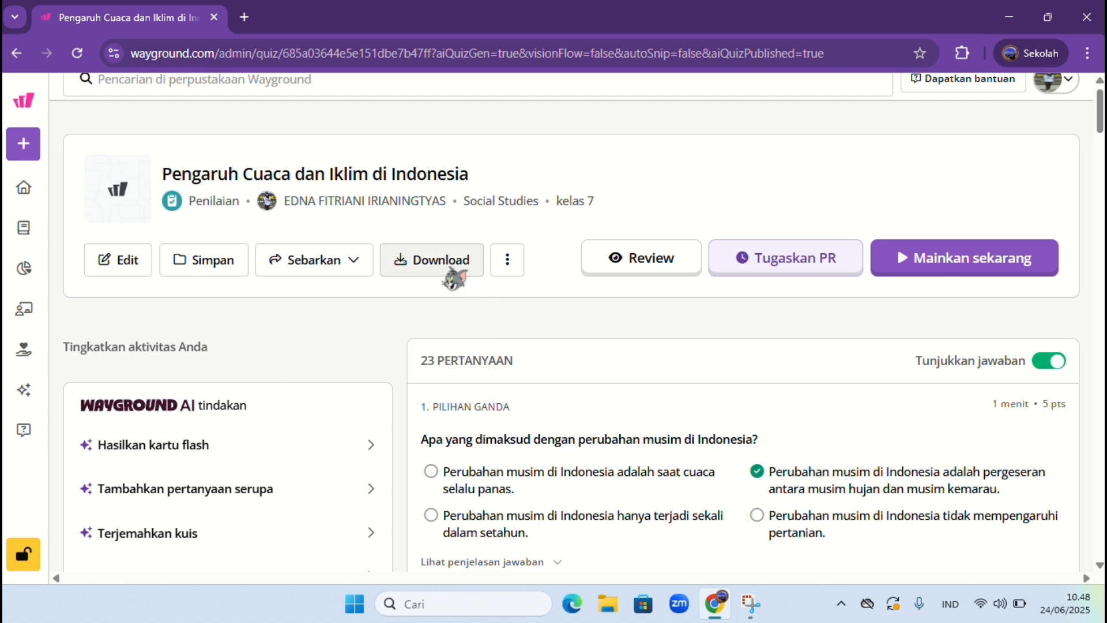
scroll(506, 388, "down", 1)
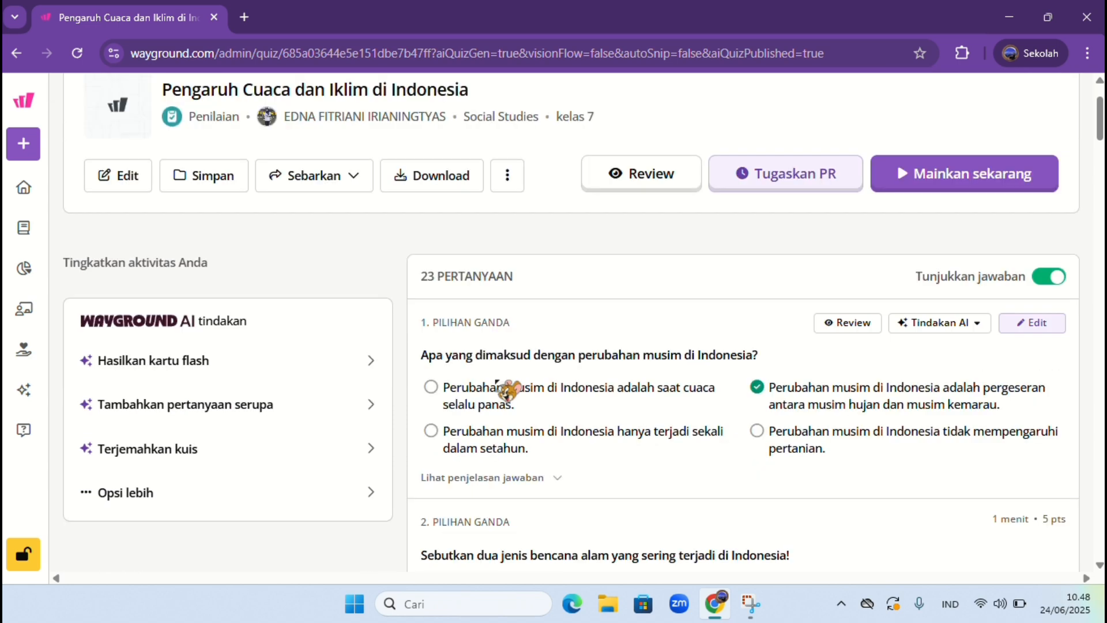
scroll(506, 388, "up", 2)
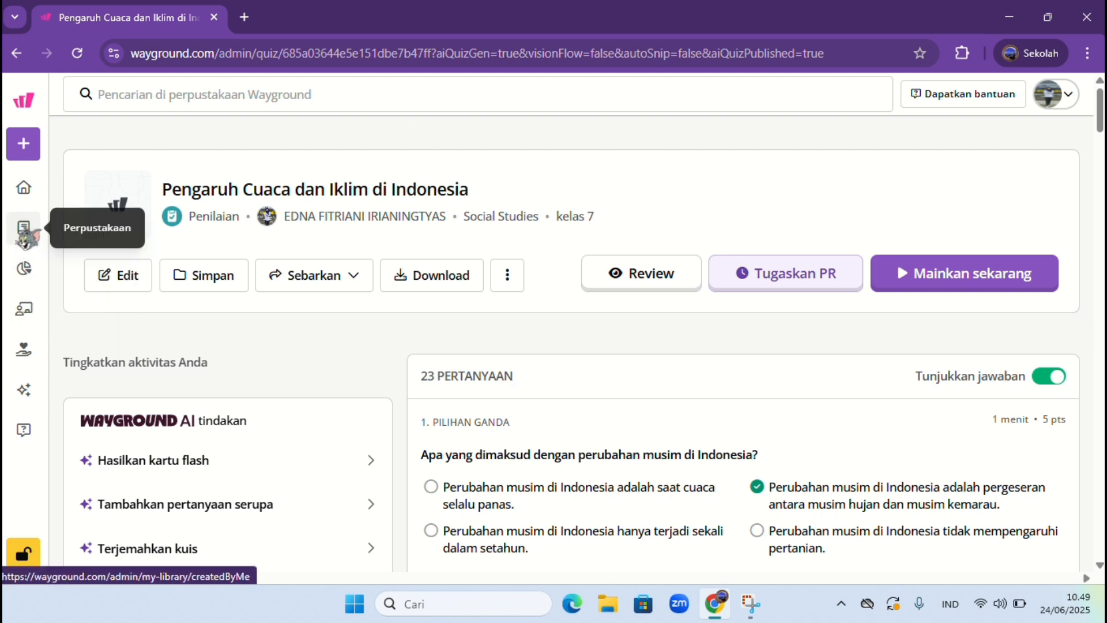
Open the AI tools collection for teachers, Jelajahi Perangkat AI, from the AI di Wayground page
left_click(23, 190)
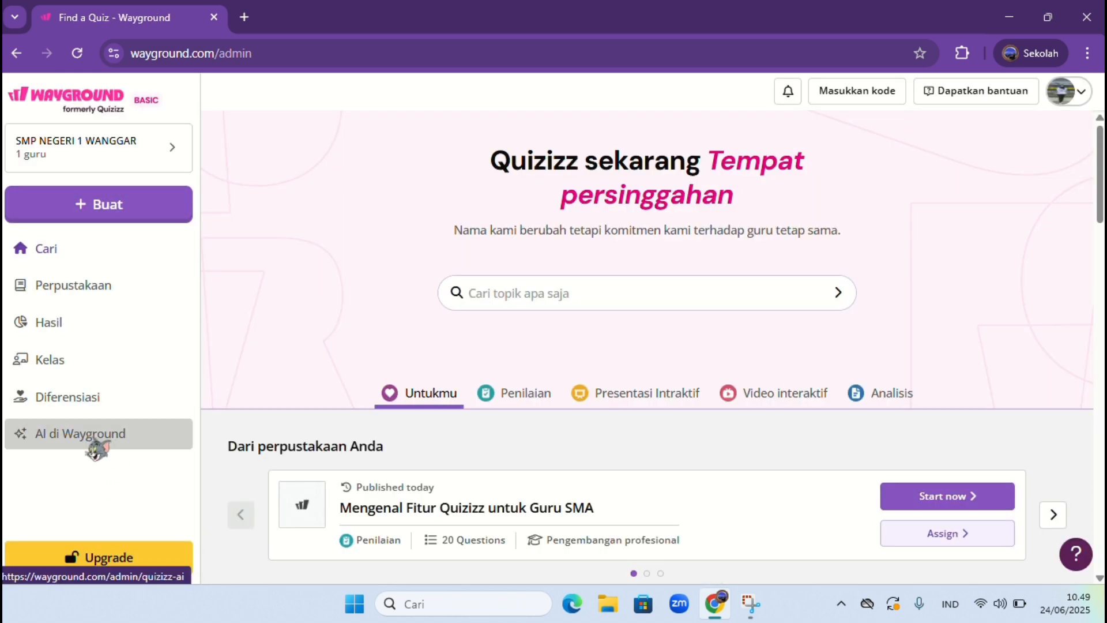
left_click(92, 441)
scroll(576, 489, "down", 3)
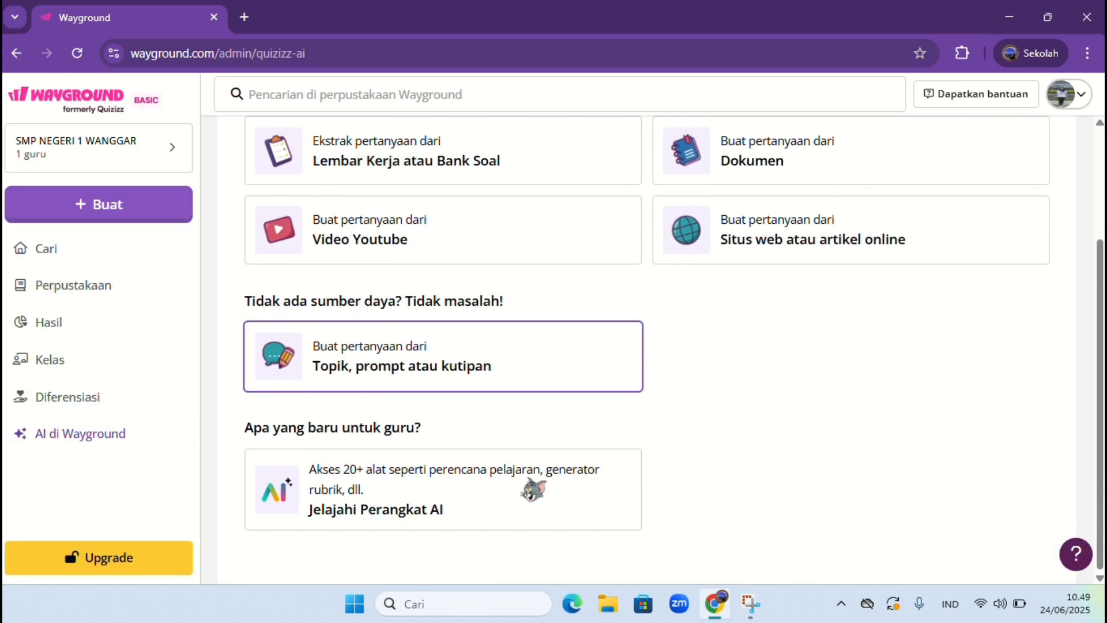
left_click(358, 514)
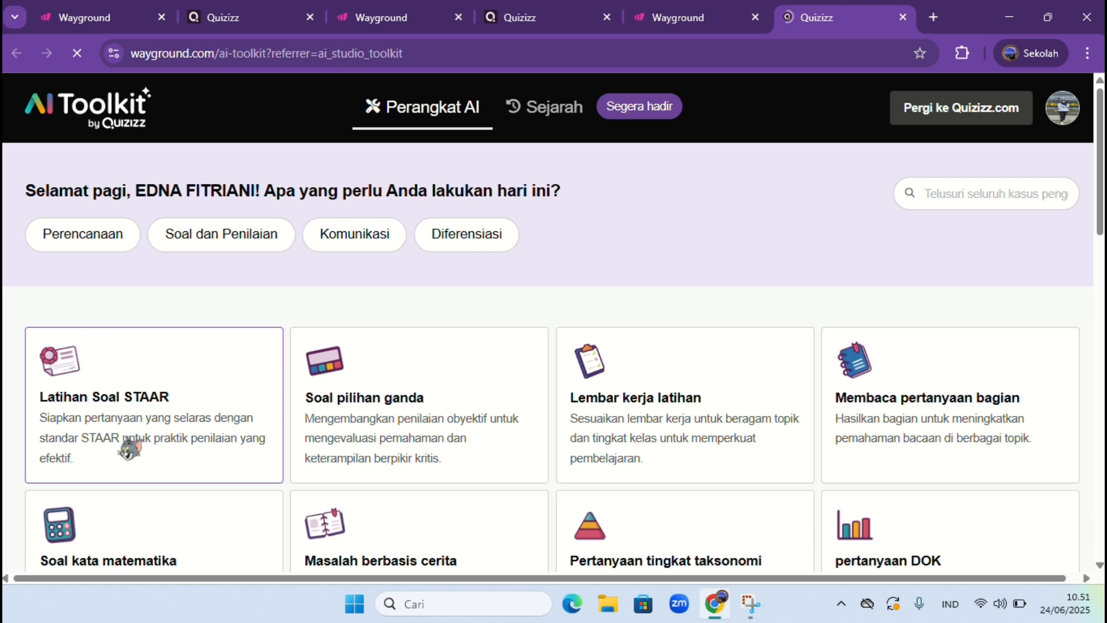
Open the Bloom's taxonomy question generator, Pertanyaan tingkat taksonomi Bloom, from the AI tools collection
scroll(352, 447, "down", 2)
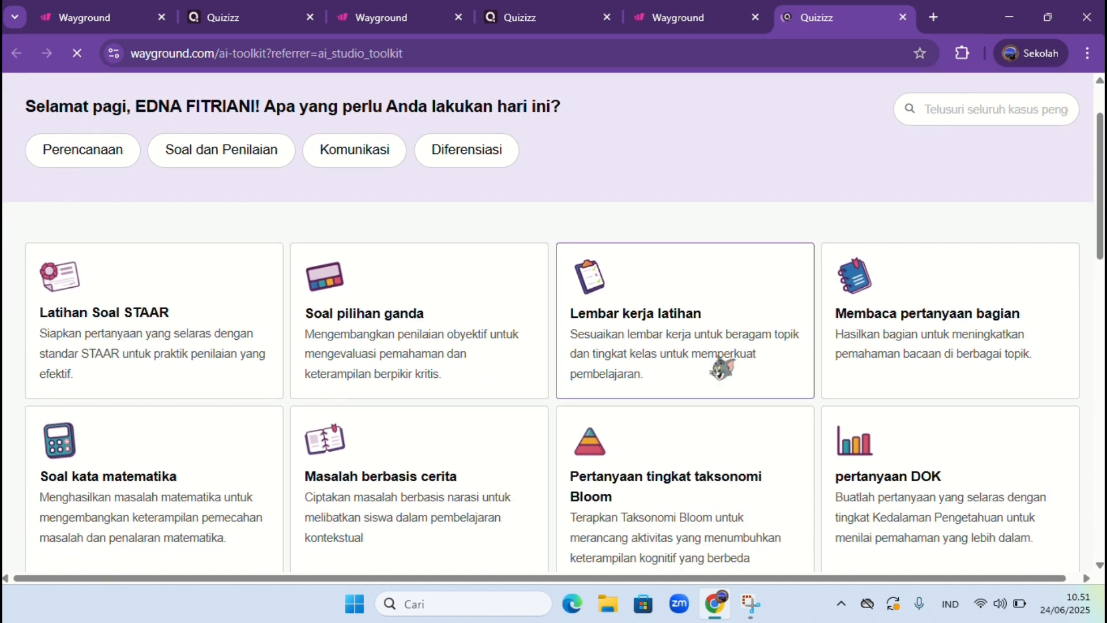
scroll(721, 369, "down", 5)
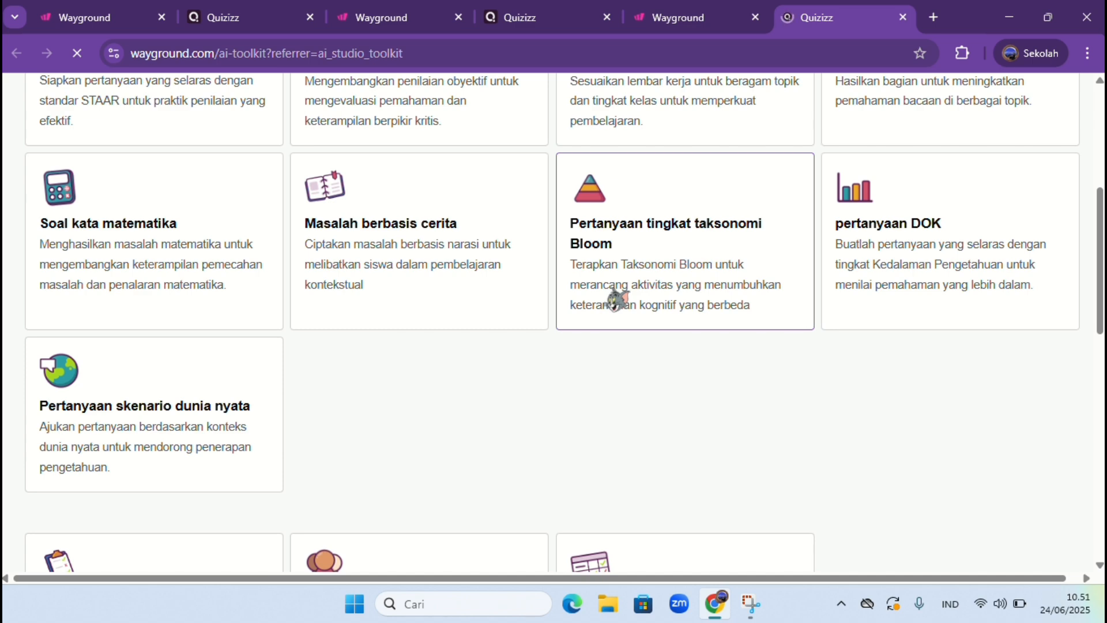
scroll(616, 295, "up", 5)
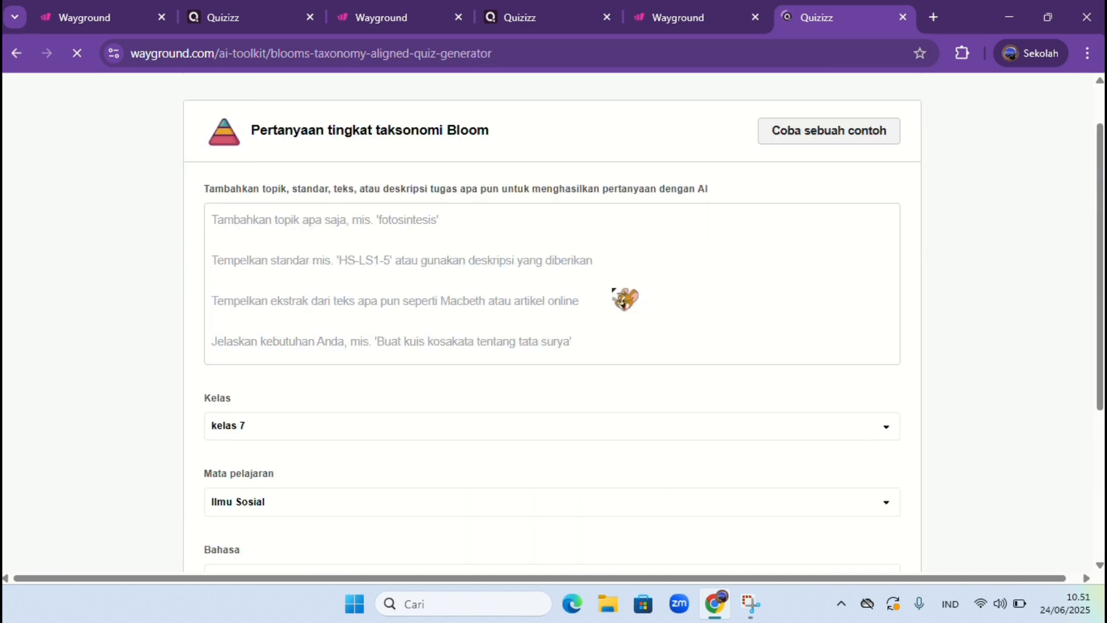
Enter "Pengaruh iklim dan cuaca di negara Indonesia" as the topic for the Bloom's taxonomy questions
left_click(415, 228)
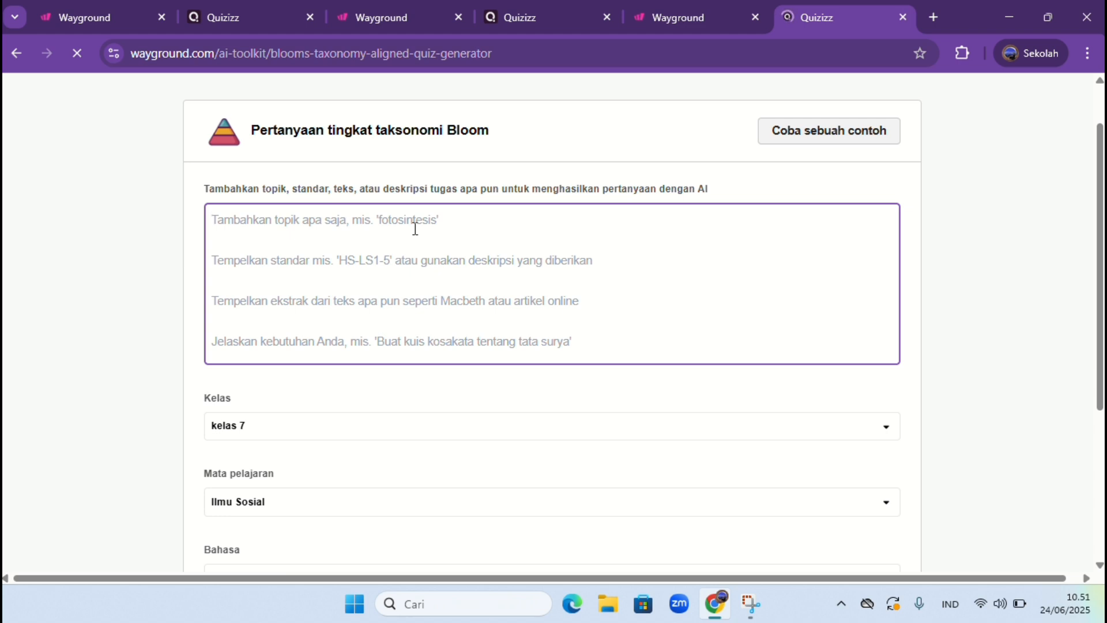
type("Pengar")
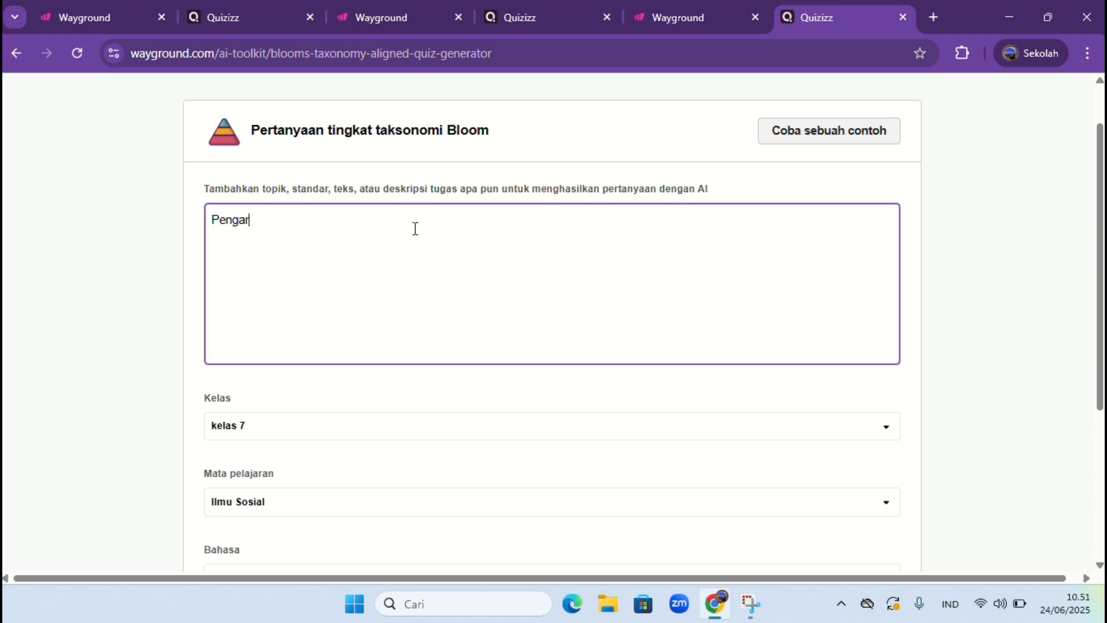
type("uh iklim dan cuaca di nega")
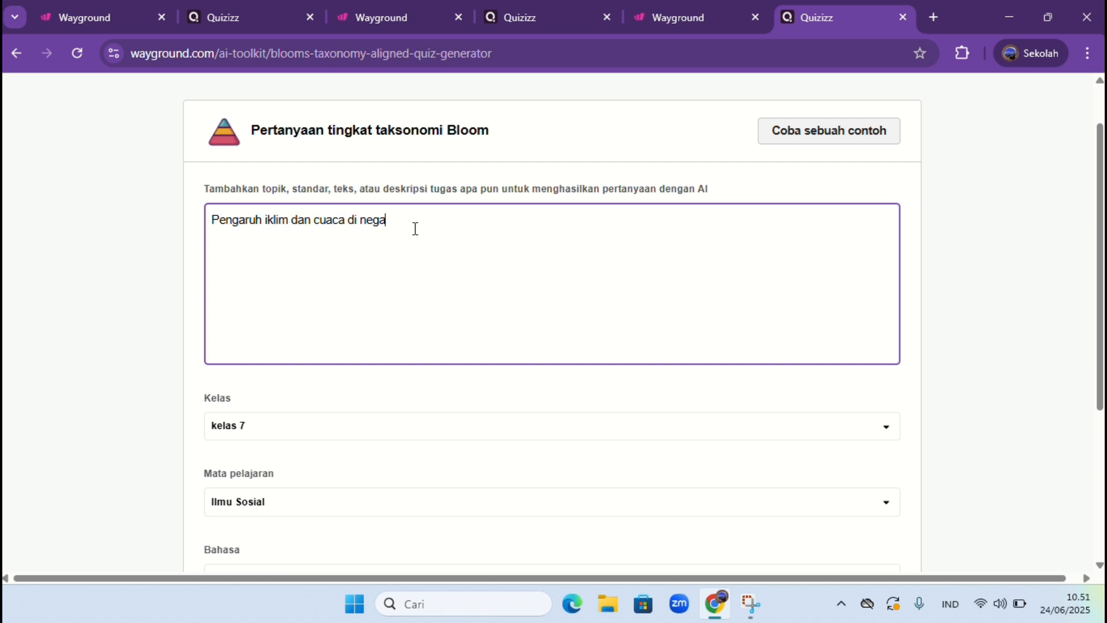
type("ra Indonesia")
Set the number of questions to 15 with Bloom levels Tingkat 4: Menganalisa and Tingkat 5: Evaluasi, and submit the generator form
scroll(387, 469, "down", 3)
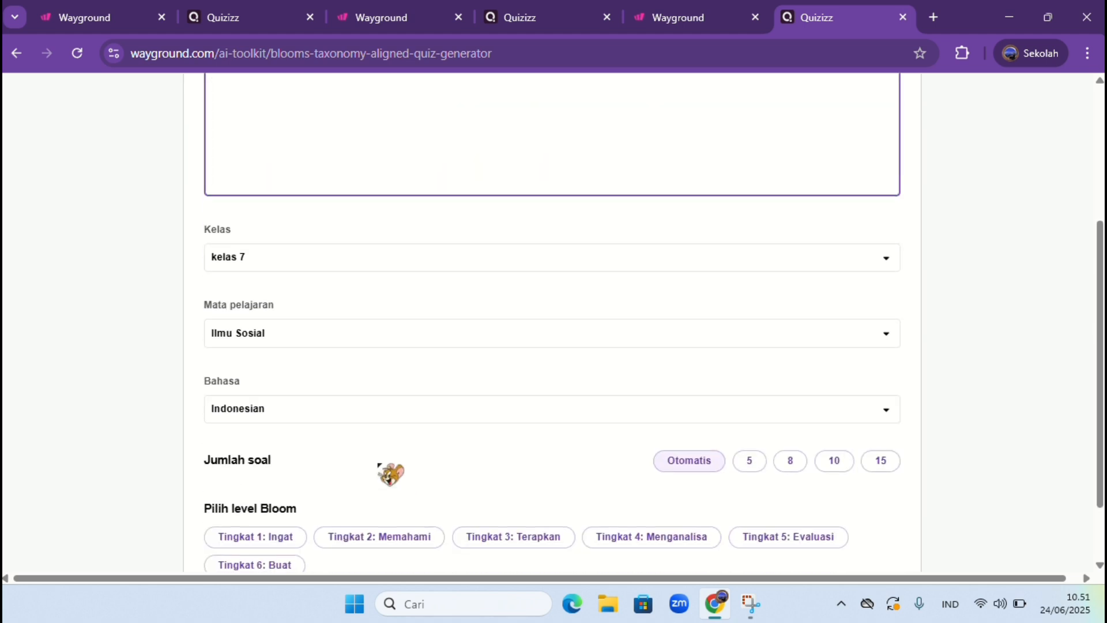
scroll(311, 312, "down", 1)
scroll(311, 311, "down", 2)
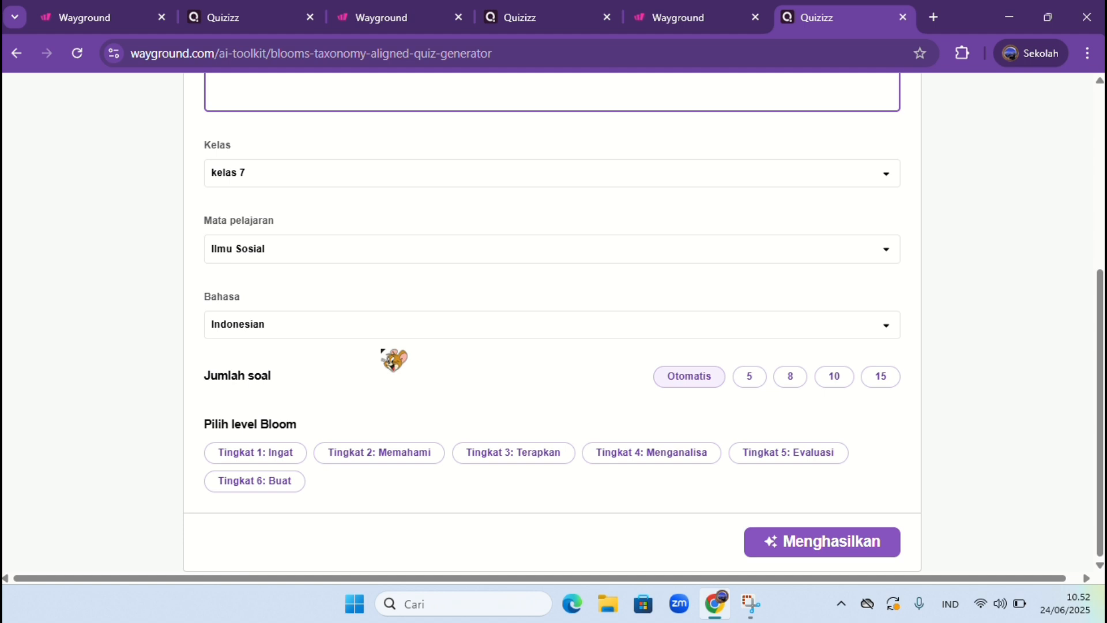
left_click(878, 378)
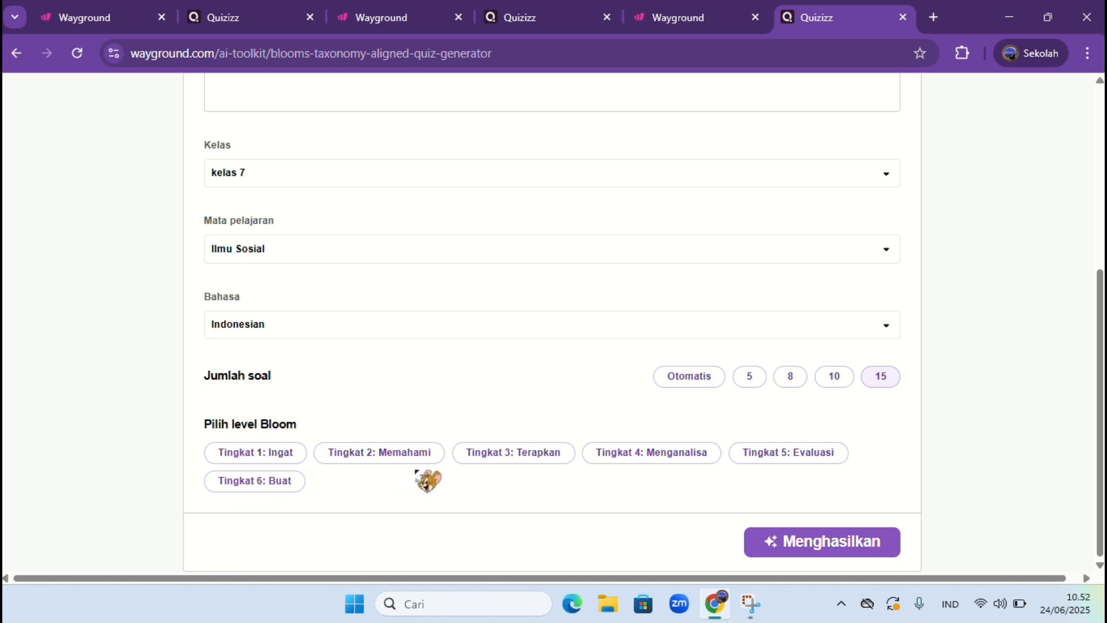
left_click(684, 454)
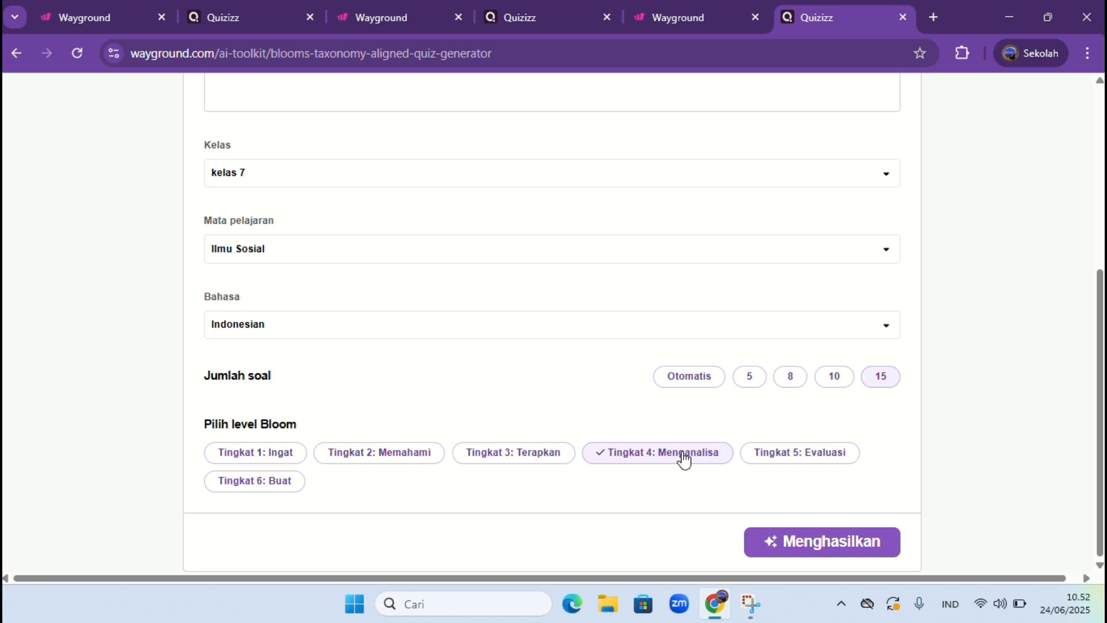
left_click(790, 453)
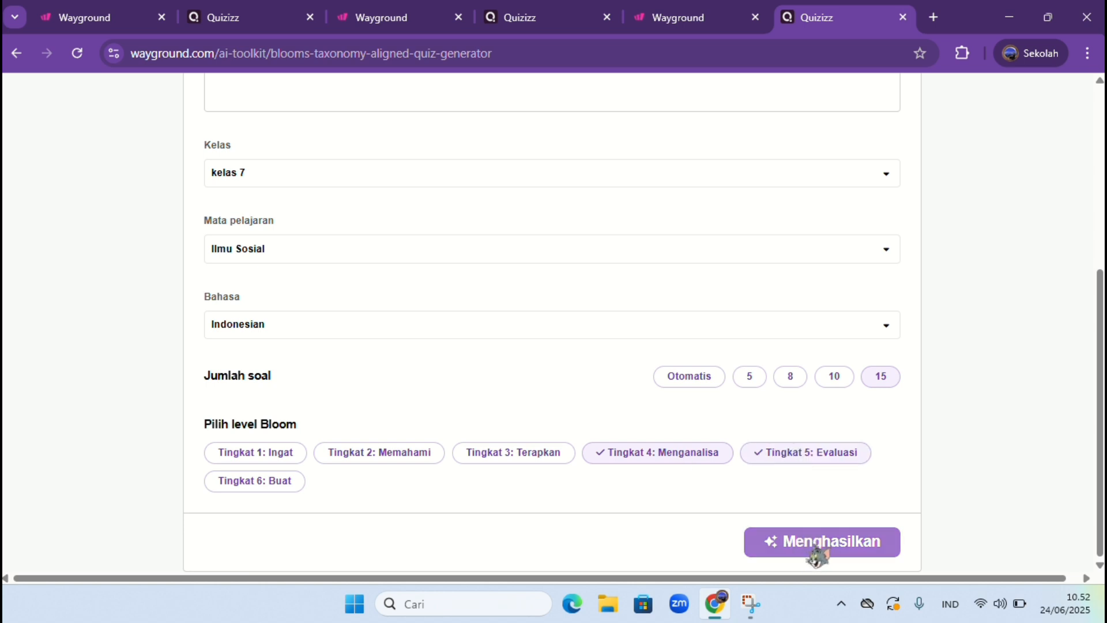
left_click(816, 555)
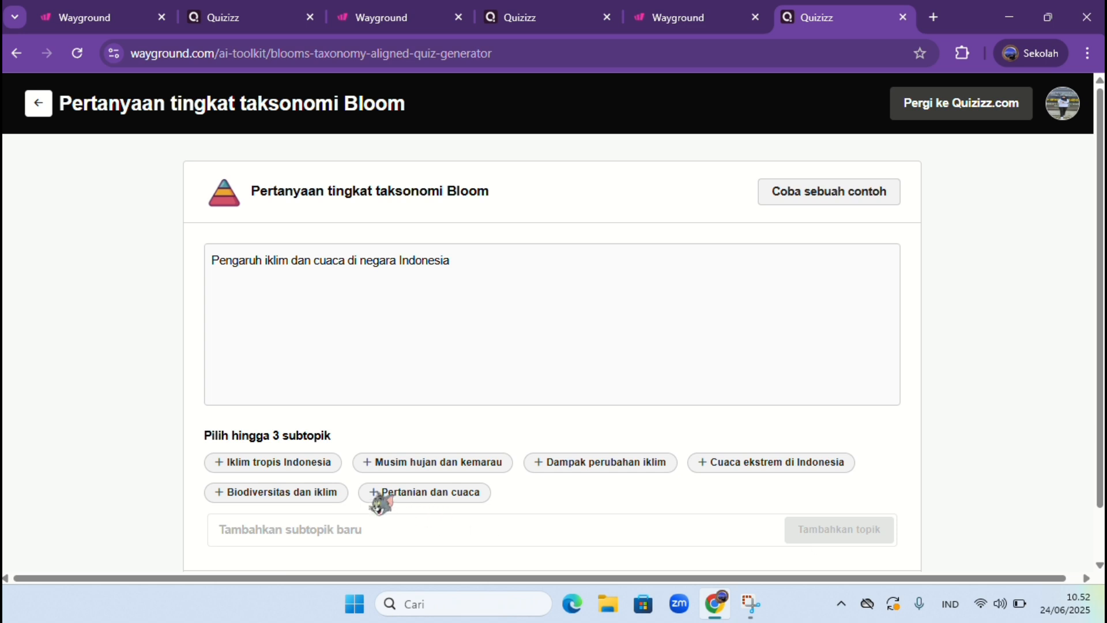
Choose the subtopics Iklim tropis Indonesia, Musim hujan dan kemarau and Dampak perubahan iklim, and continue to generate the questions
scroll(380, 503, "down", 1)
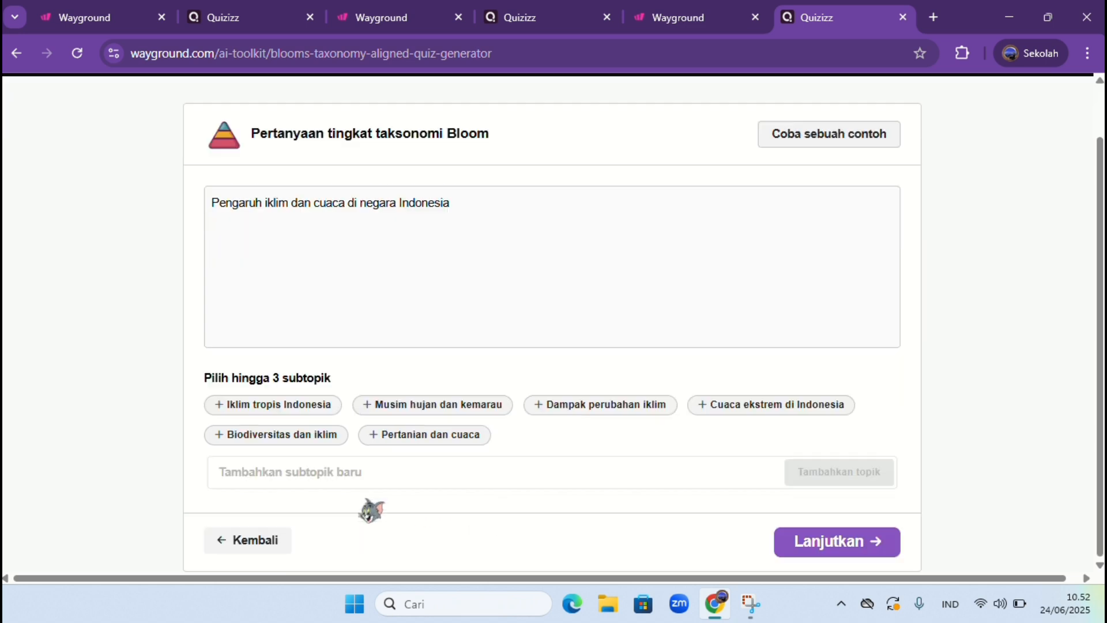
left_click(308, 408)
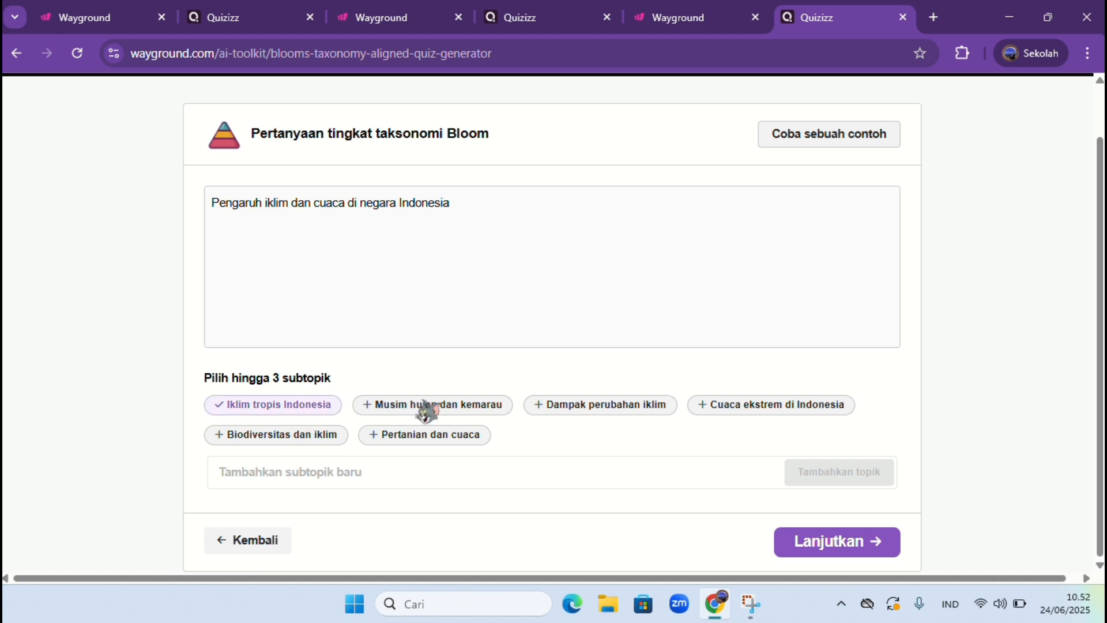
left_click(426, 410)
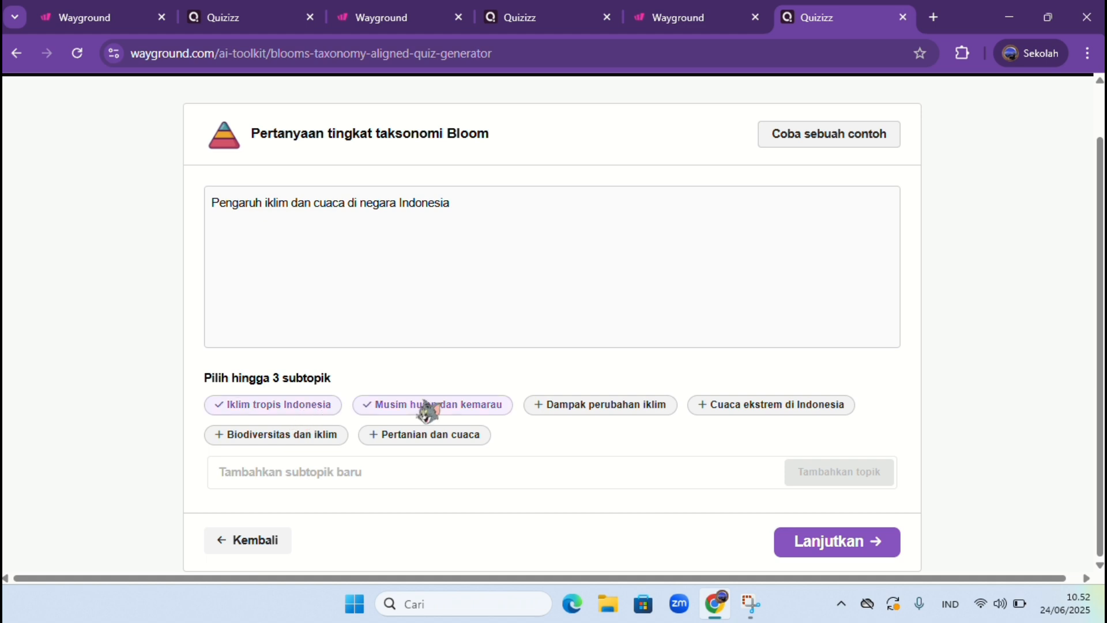
left_click(599, 411)
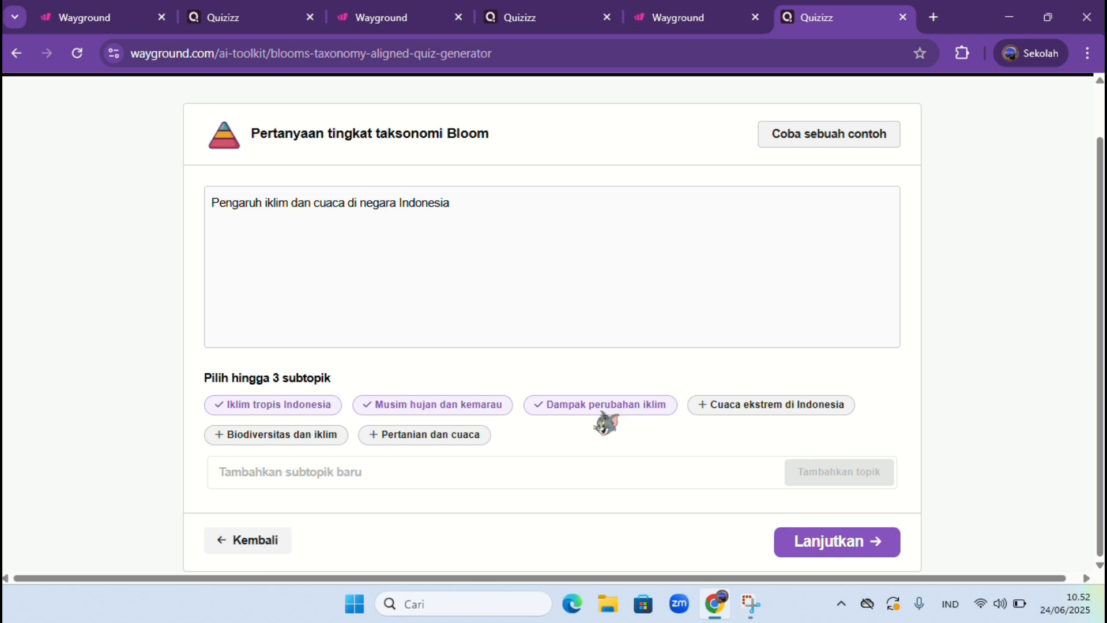
left_click(840, 541)
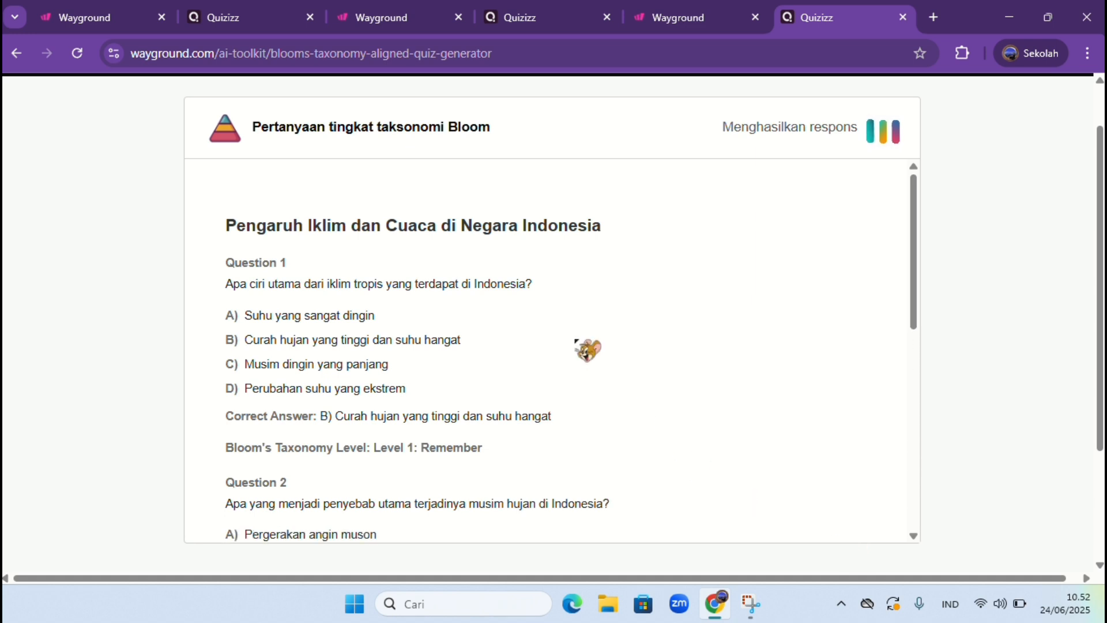
Look through the generated Bloom's taxonomy questions with their answers and levels, and open the export options
scroll(575, 339, "down", 5)
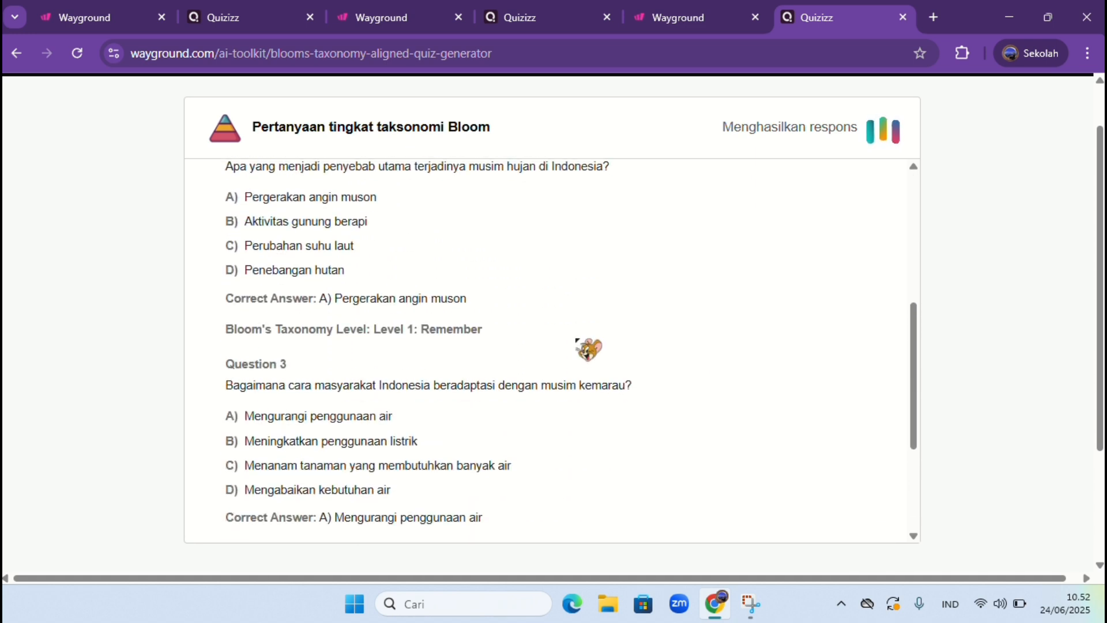
scroll(576, 339, "down", 4)
scroll(575, 339, "up", 9)
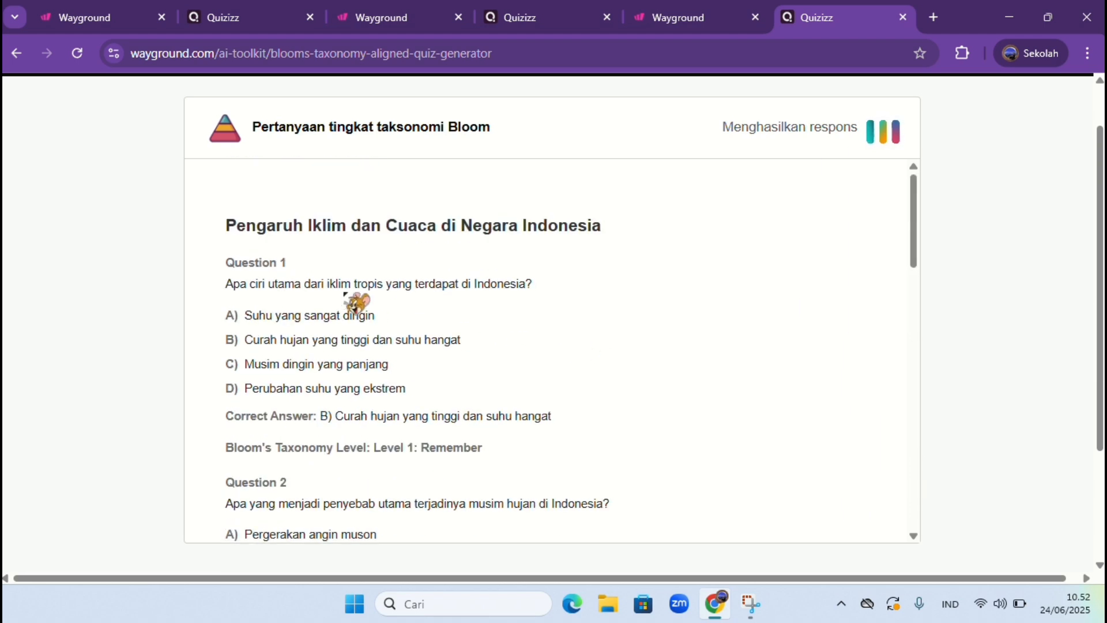
scroll(345, 295, "down", 15)
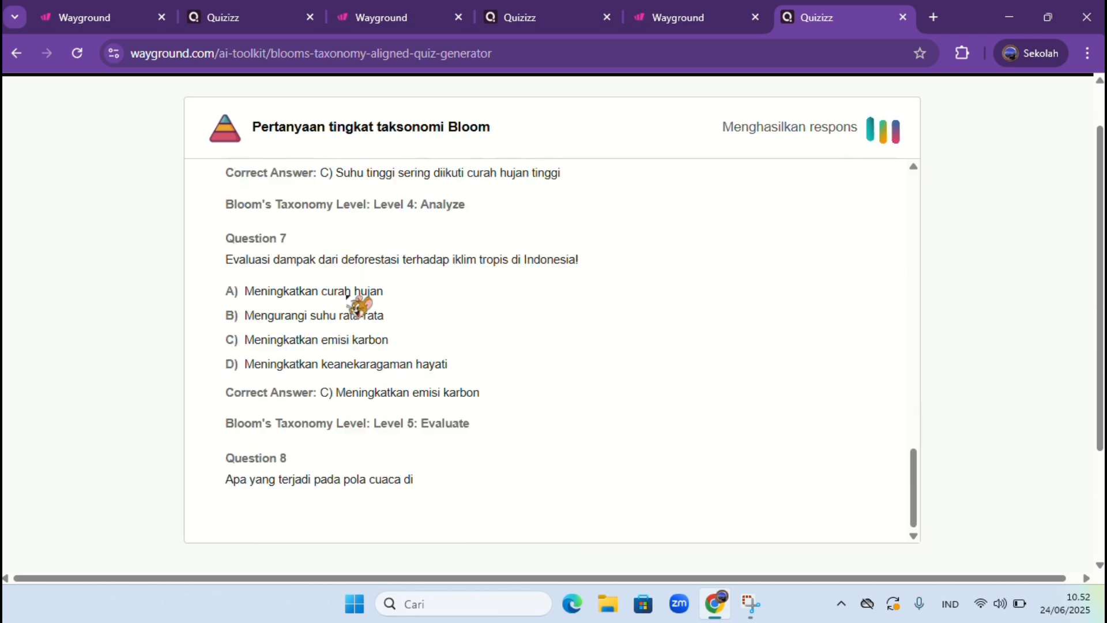
scroll(356, 315, "down", 3)
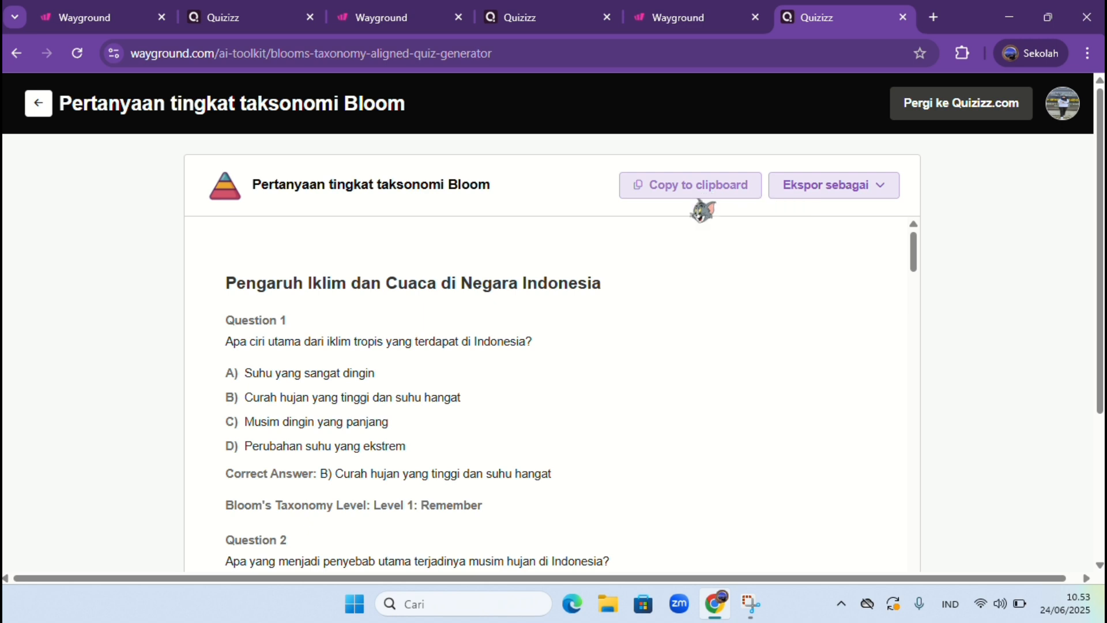
left_click(866, 192)
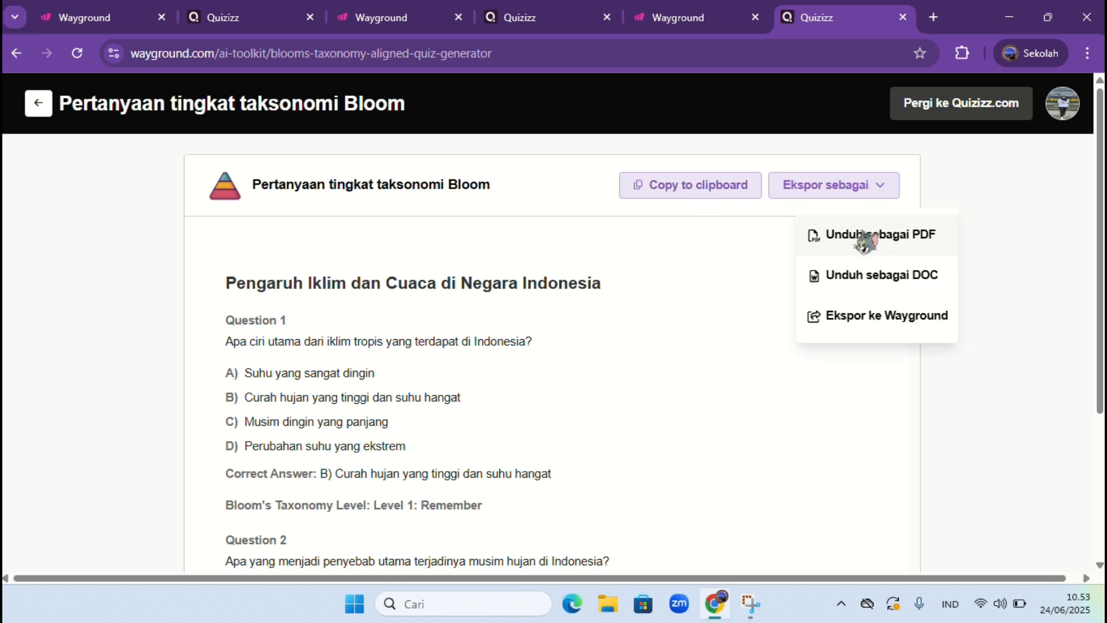